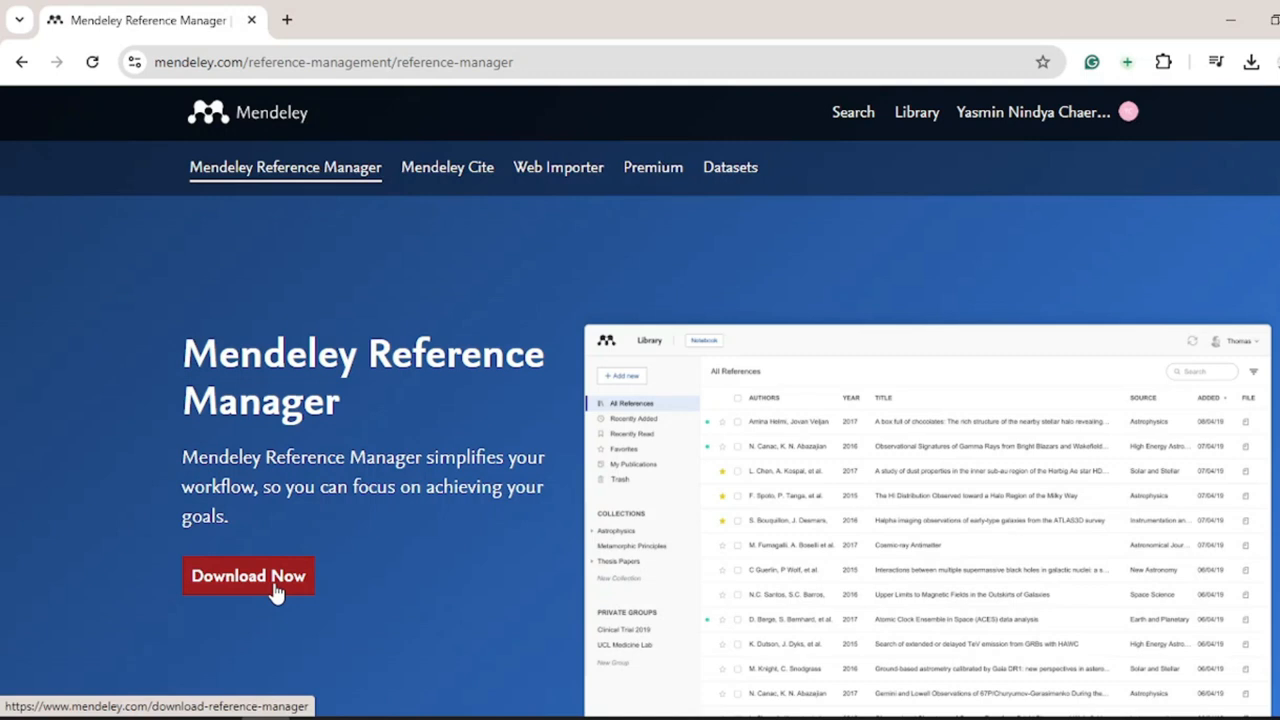
# - Download the Windows installer mendeley-reference-manager-2.127.1-x64.exe from the Mendeley website
pyautogui.click(275, 590)
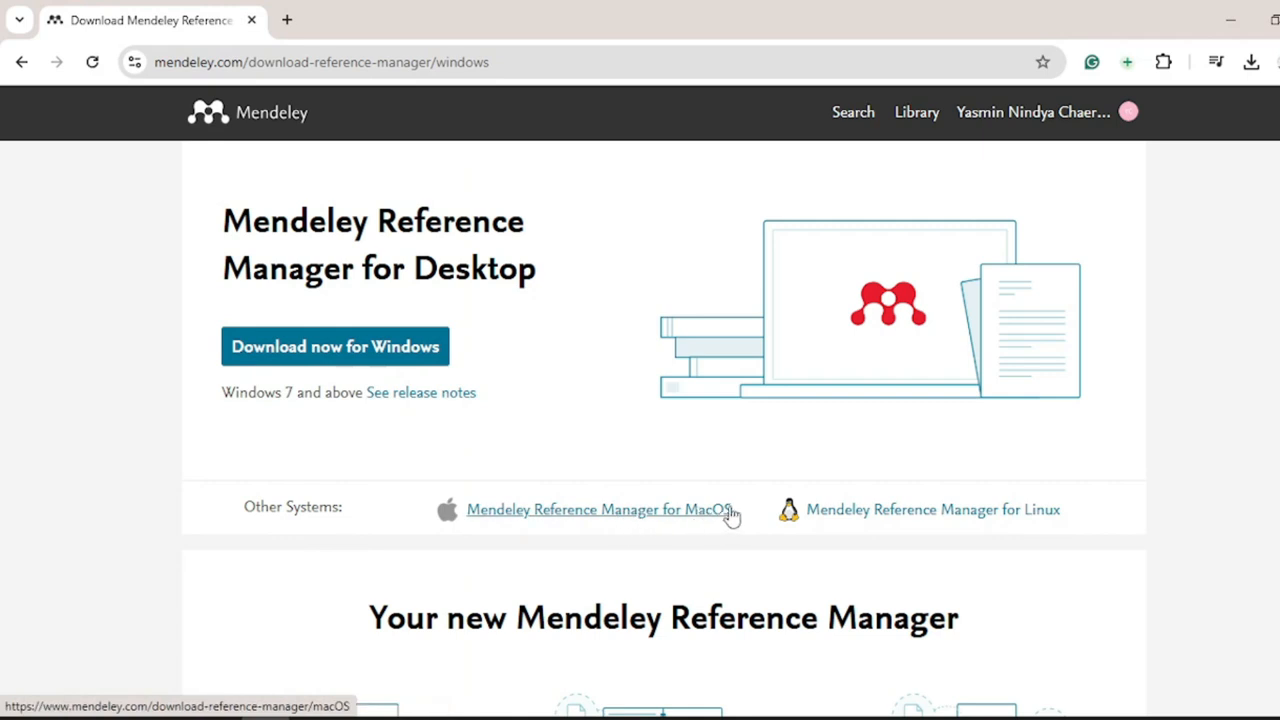
pyautogui.click(436, 368)
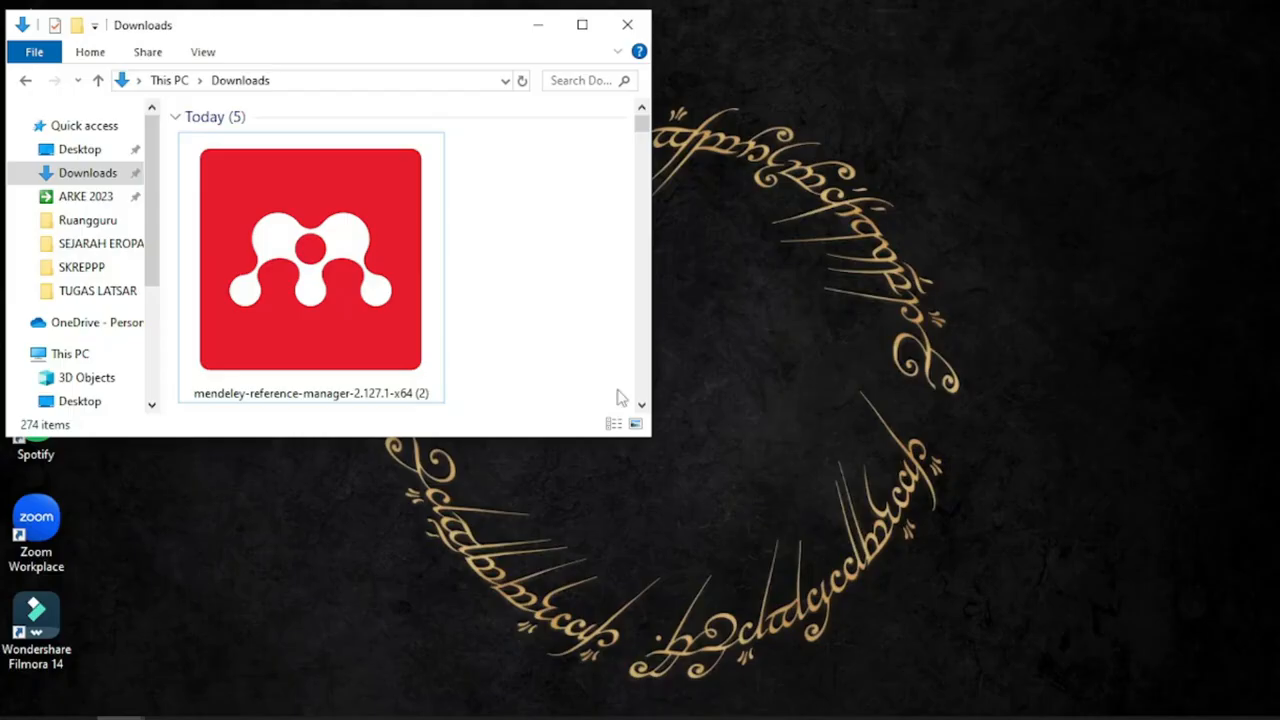
# - Run the downloaded installer to install Mendeley Reference Manager 2.127.1, finishing with launch enabled
pyautogui.doubleClick(389, 327)
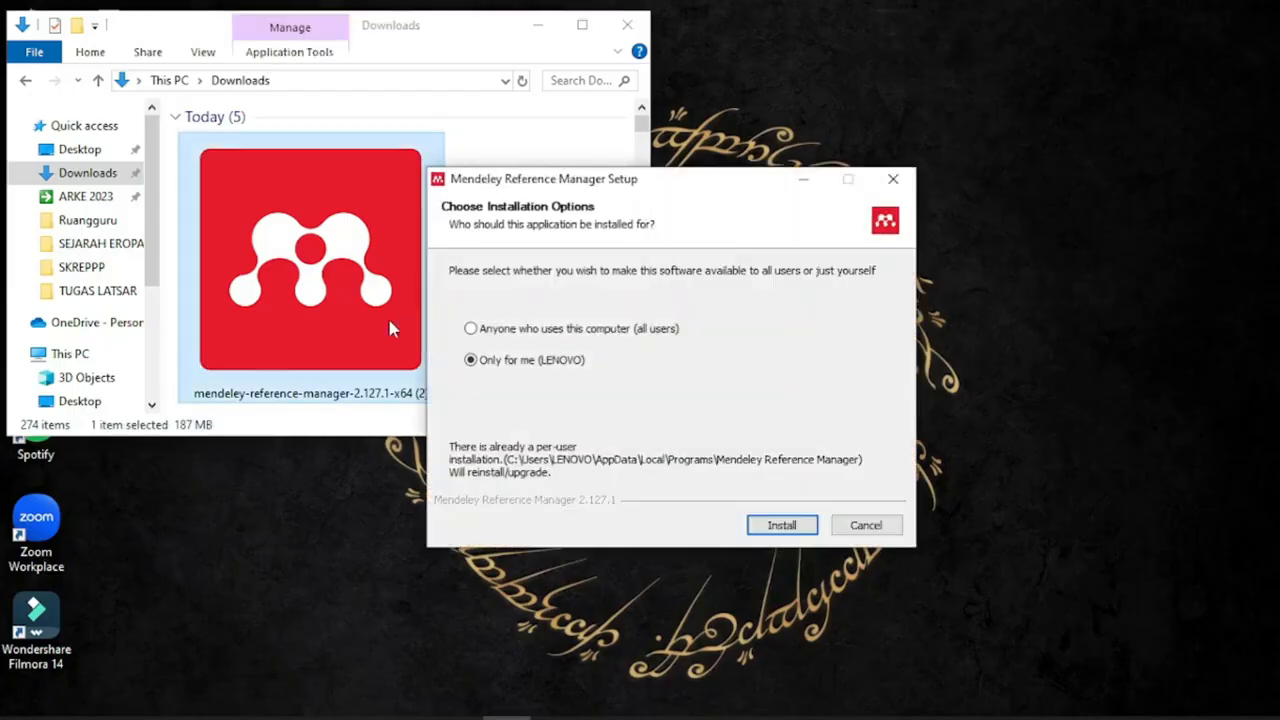
pyautogui.click(760, 522)
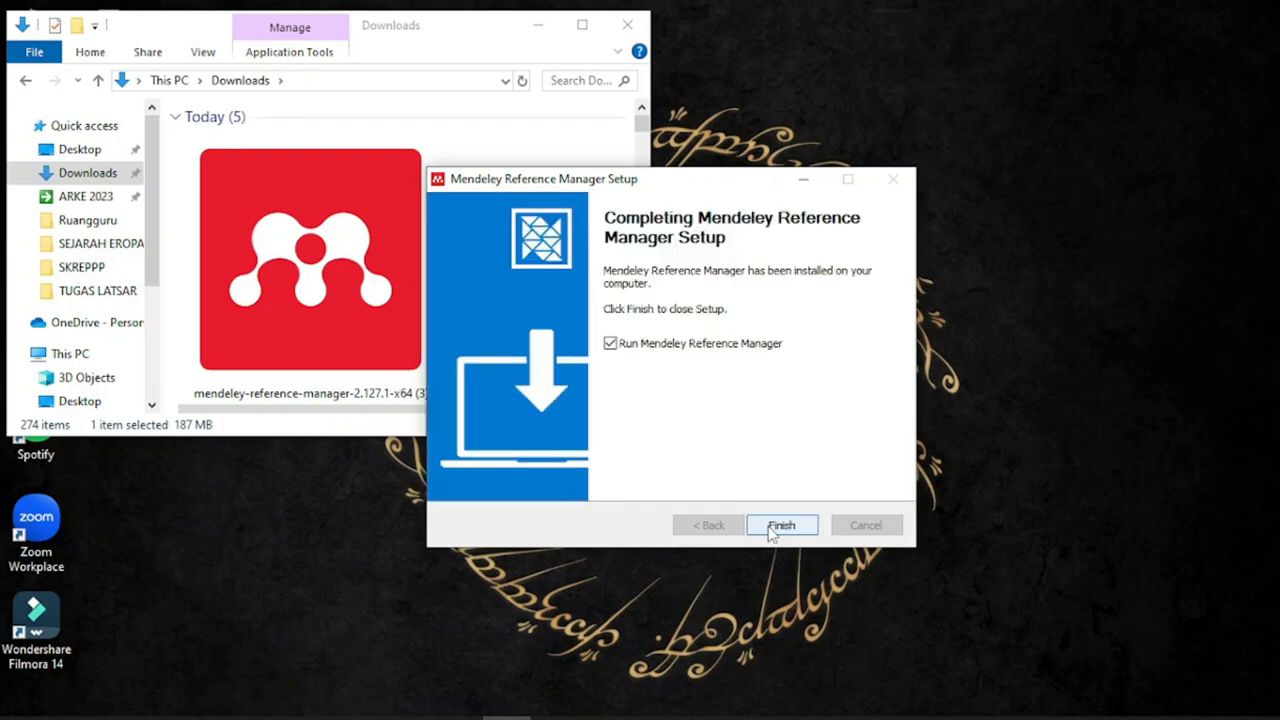
pyautogui.click(771, 530)
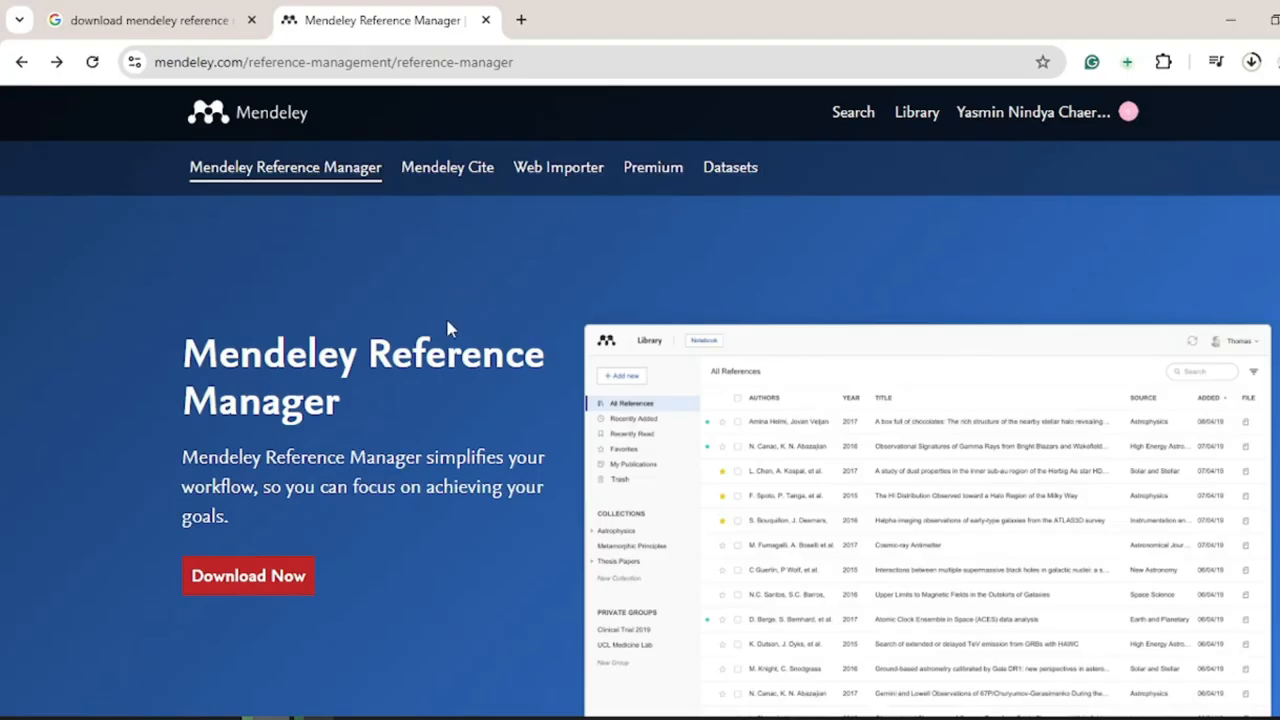
# - Go from the Mendeley Cite product page to the free Mendeley Cite add-in on AppSource
pyautogui.click(451, 178)
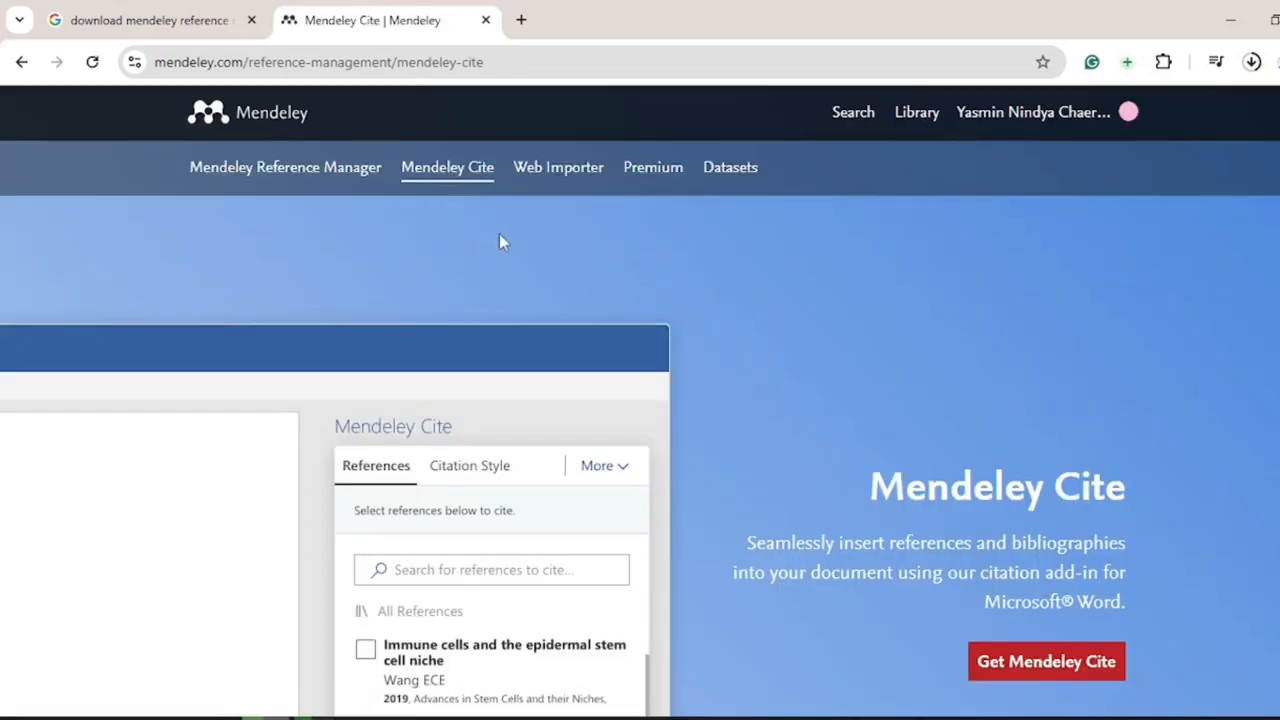
pyautogui.scroll(-1, 823, 375)
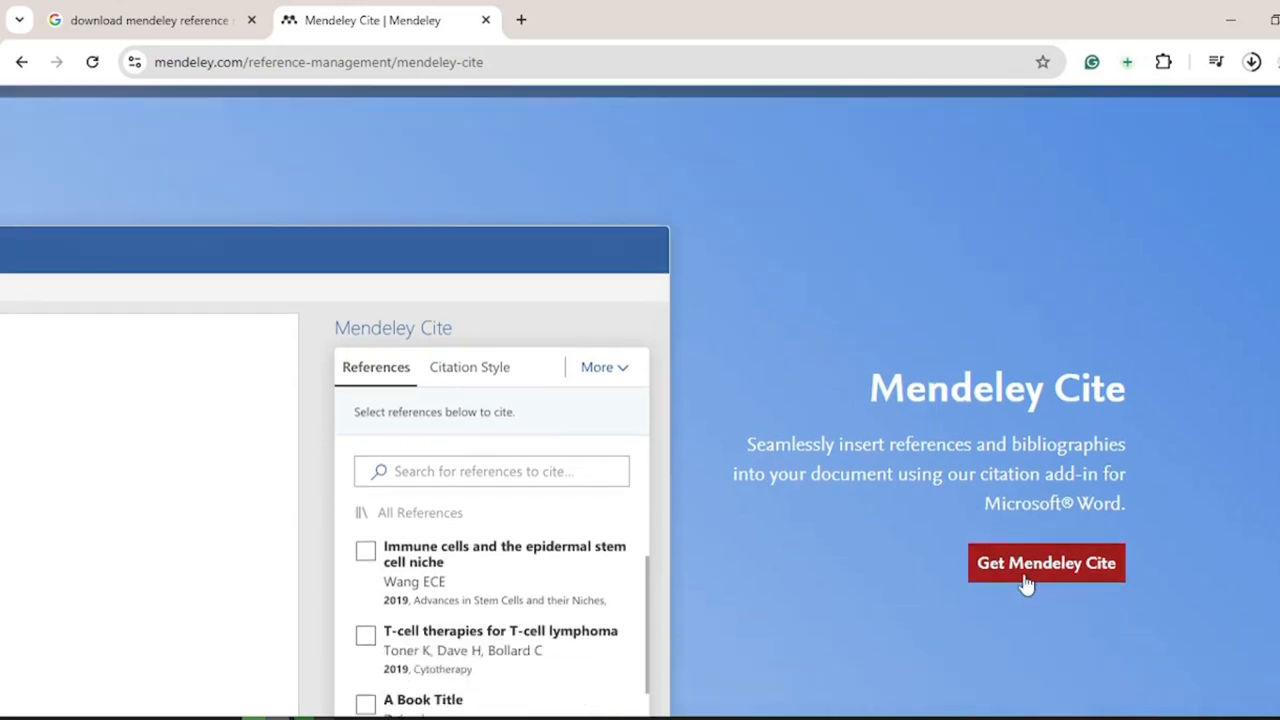
pyautogui.click(1030, 576)
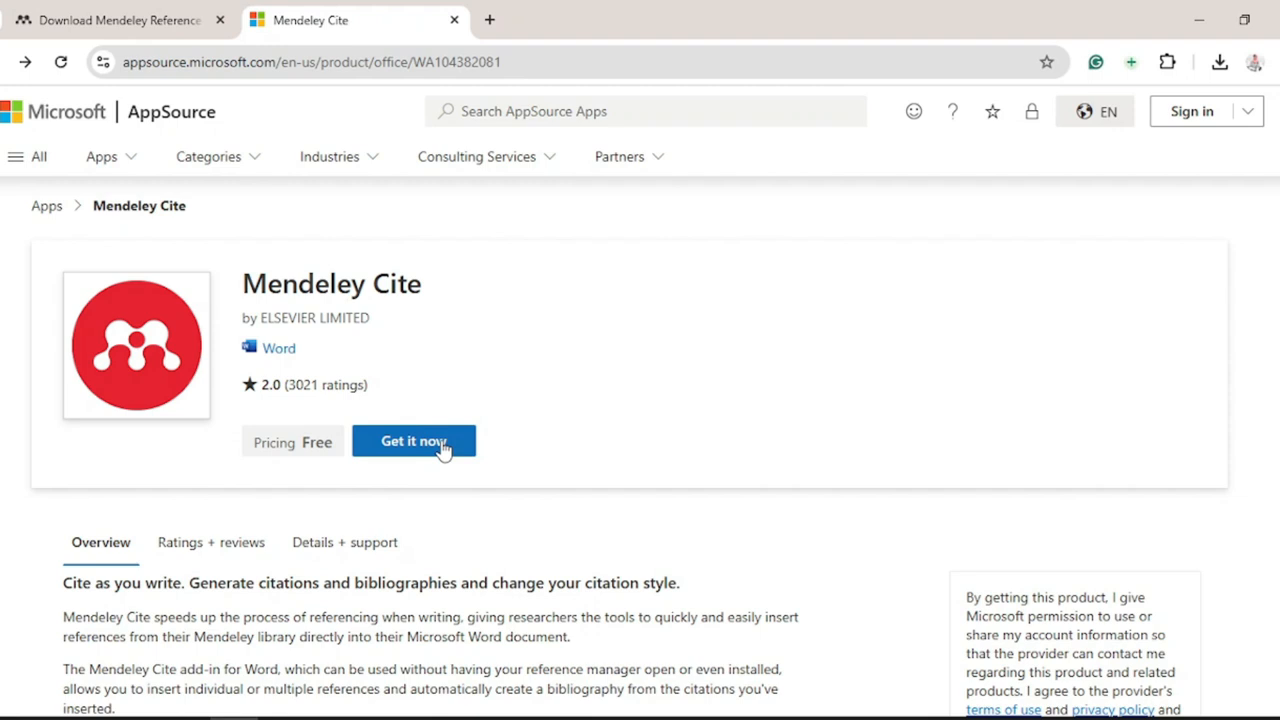
pyautogui.click(443, 450)
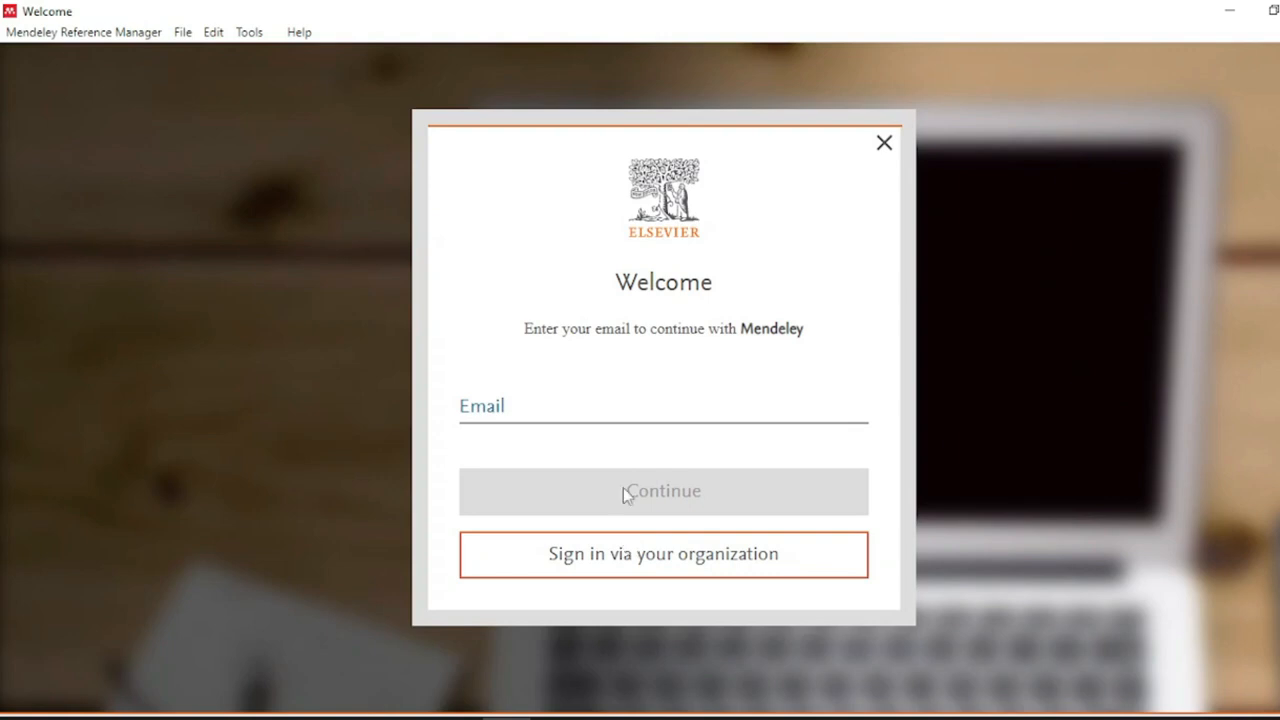
# - Sign in with the account e-mail and password, re-entering the mistyped password
pyautogui.click(628, 423)
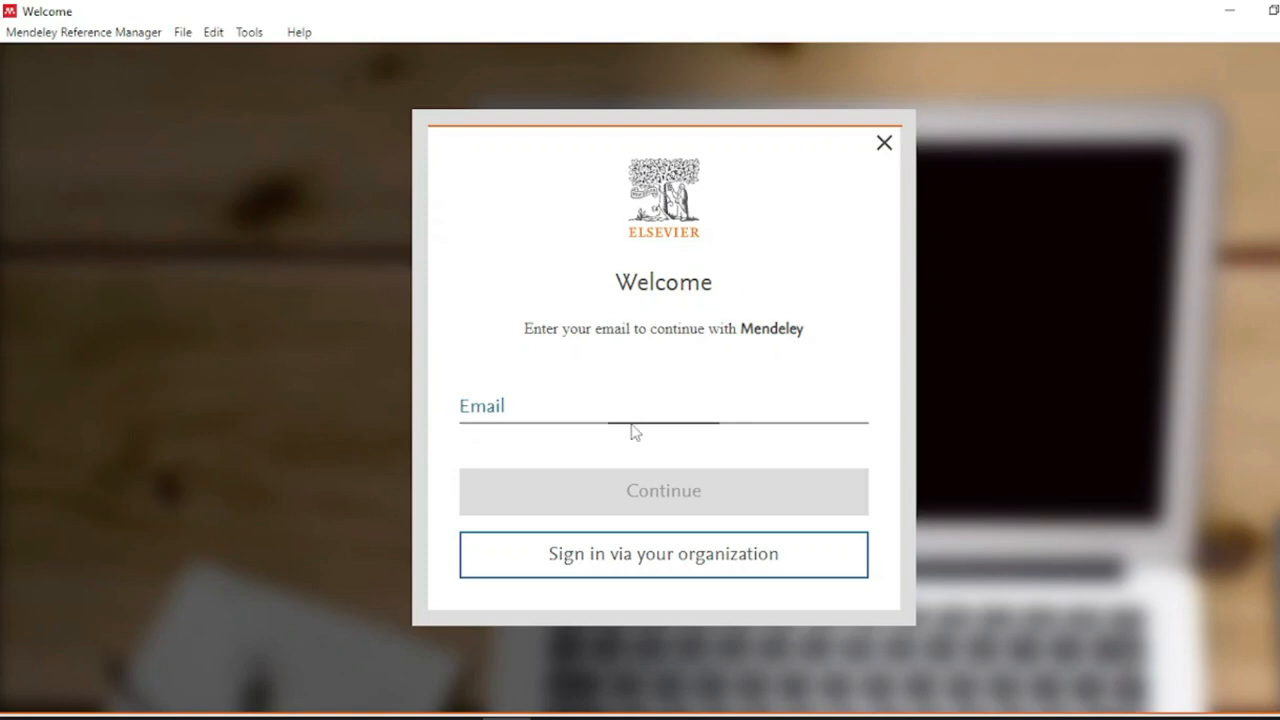
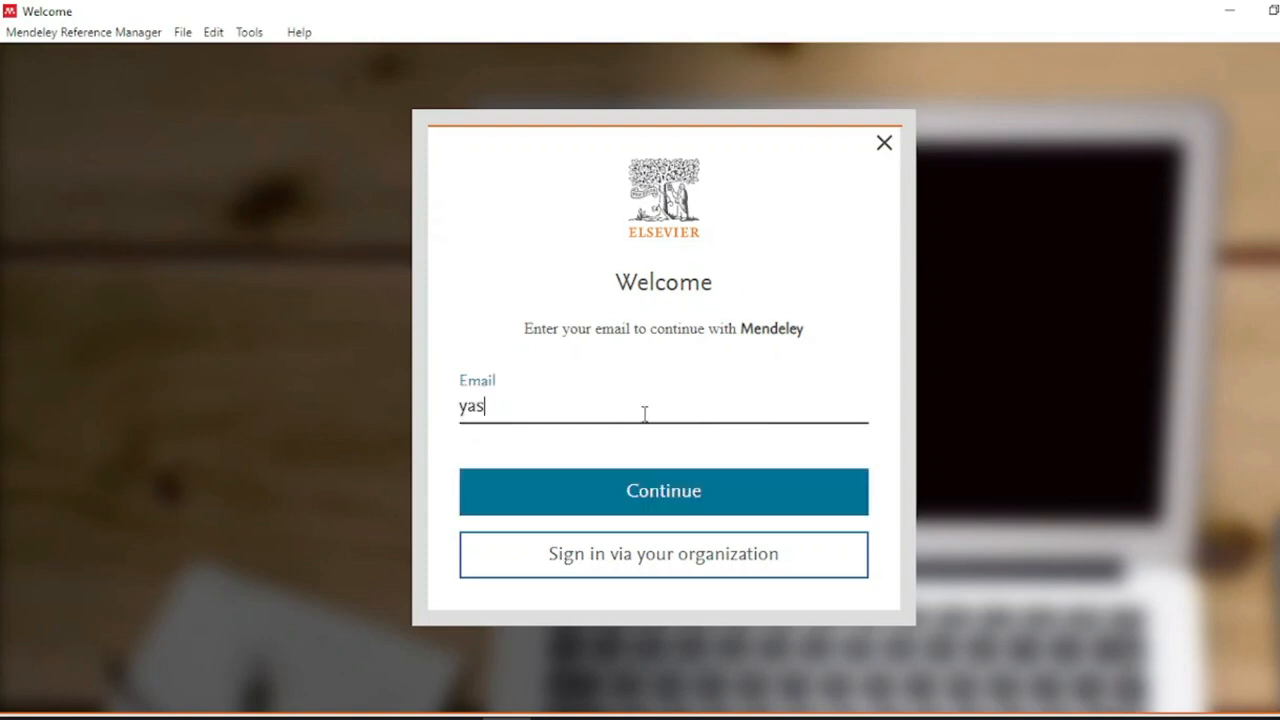
pyautogui.click(674, 494)
pyautogui.click(640, 464)
pyautogui.write('********')
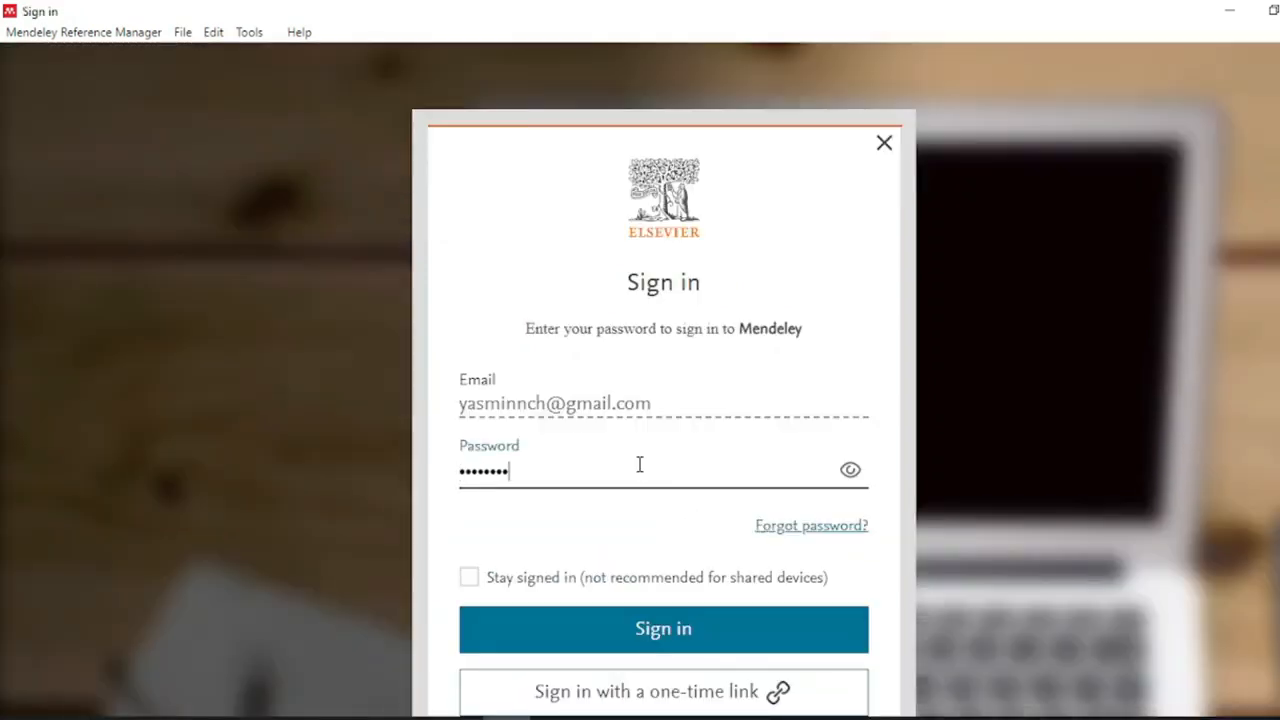
pyautogui.hotkey('ctrl', 'a')
pyautogui.press('BackSpace')
pyautogui.write('*****************')
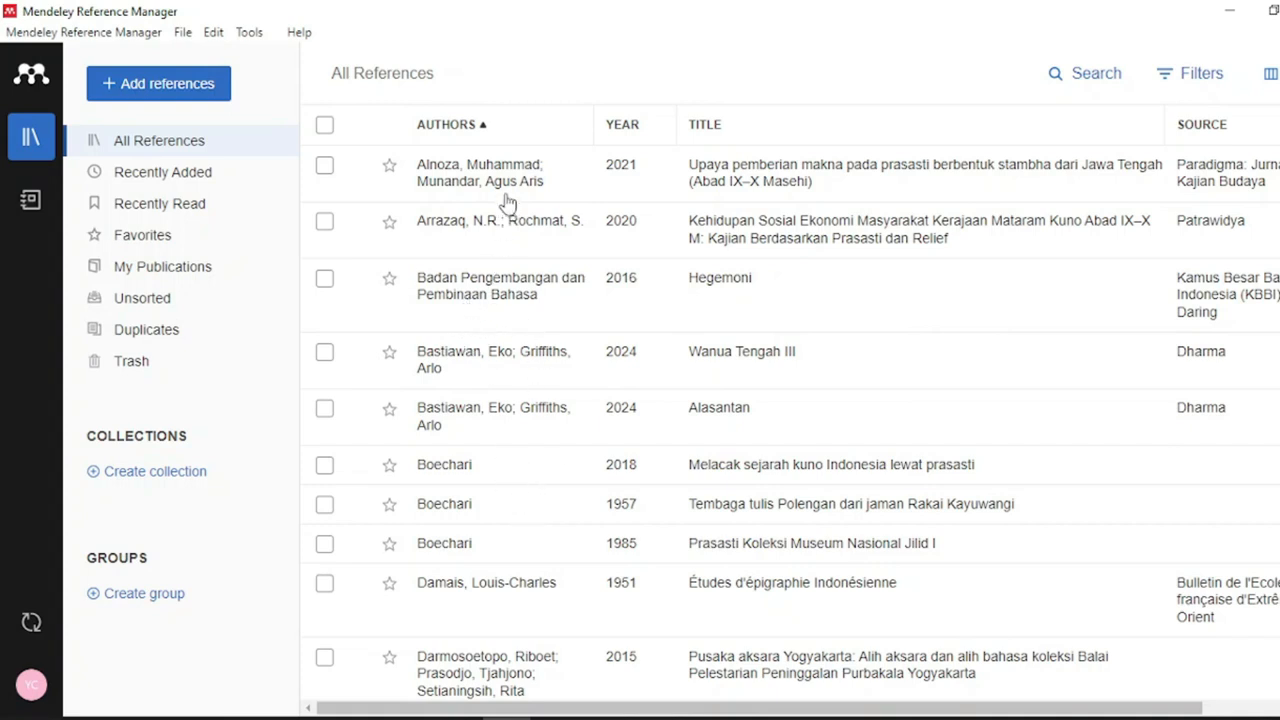
# - From the Add references menu, choose to add a reference manually
pyautogui.scroll(-4, 507, 200)
pyautogui.scroll(-3, 507, 200)
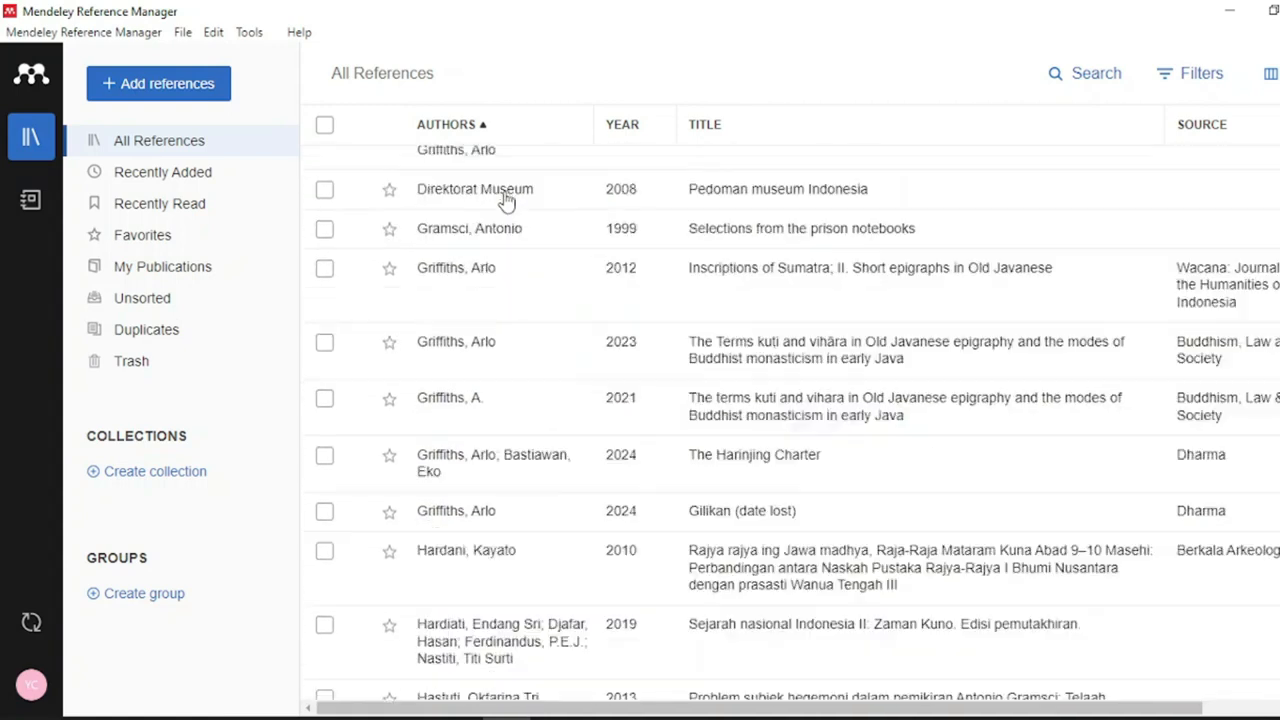
pyautogui.scroll(7, 507, 200)
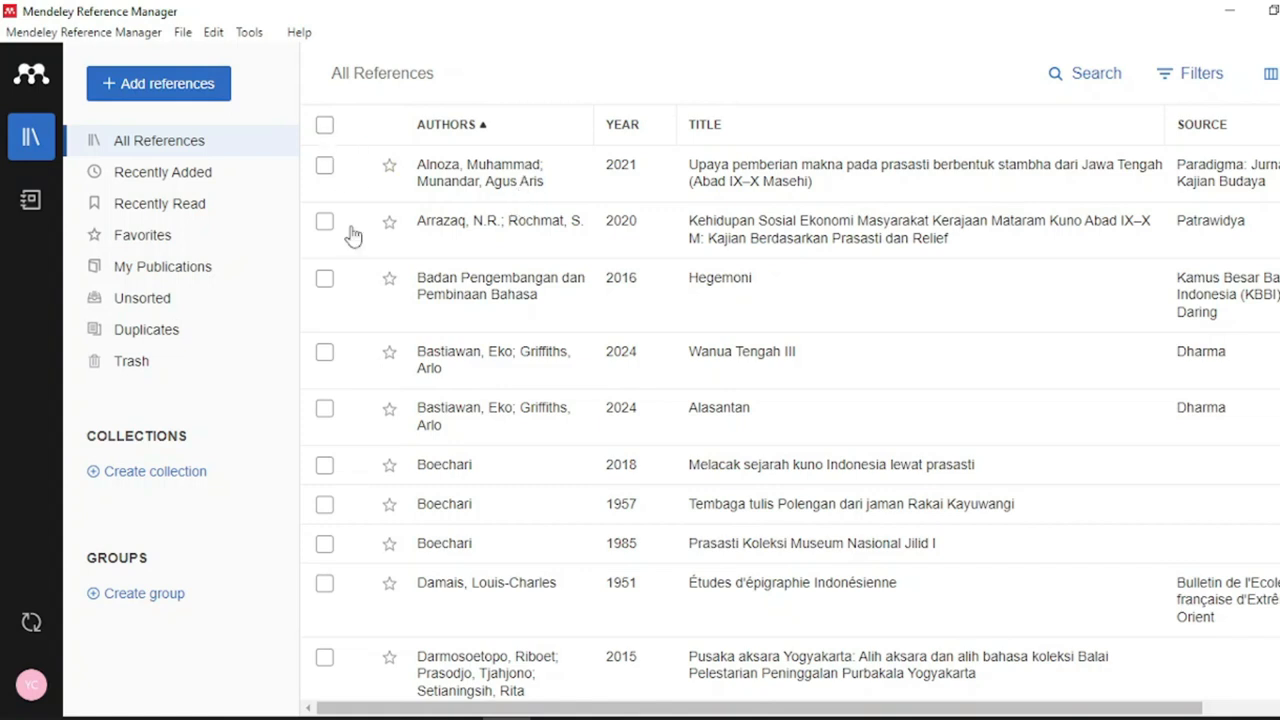
pyautogui.click(181, 98)
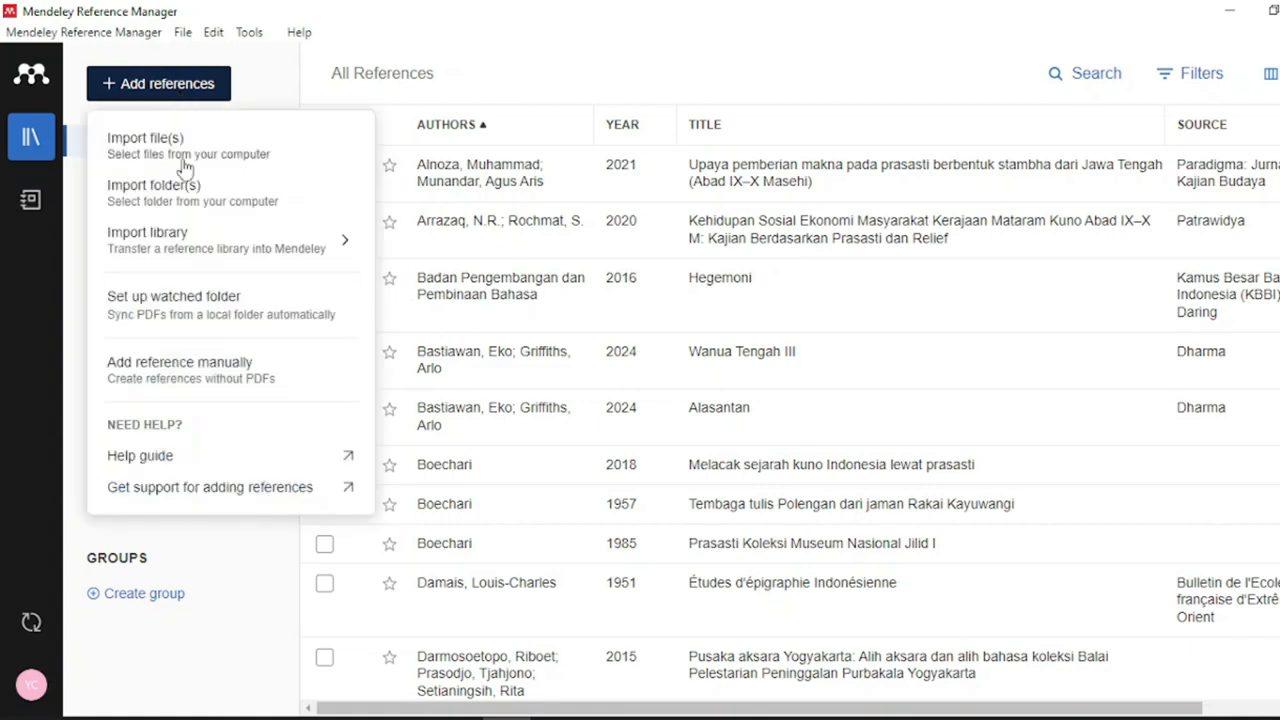
pyautogui.moveTo(220, 249)
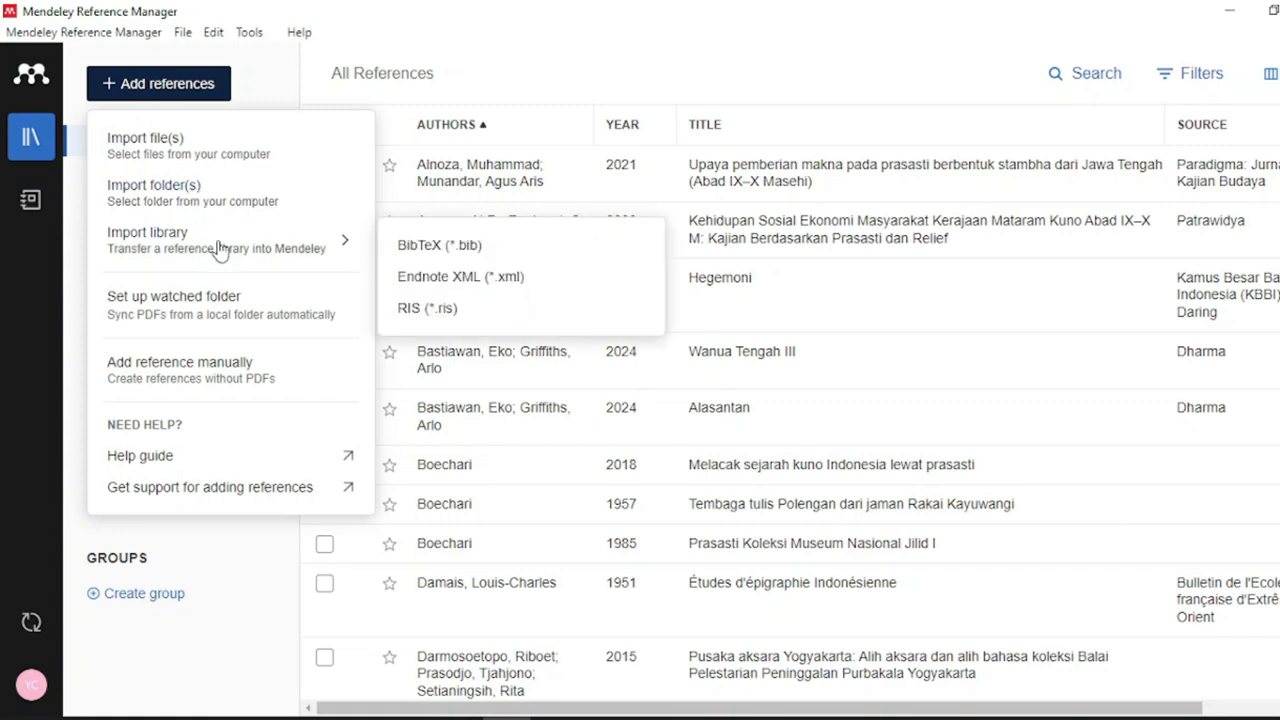
pyautogui.click(230, 378)
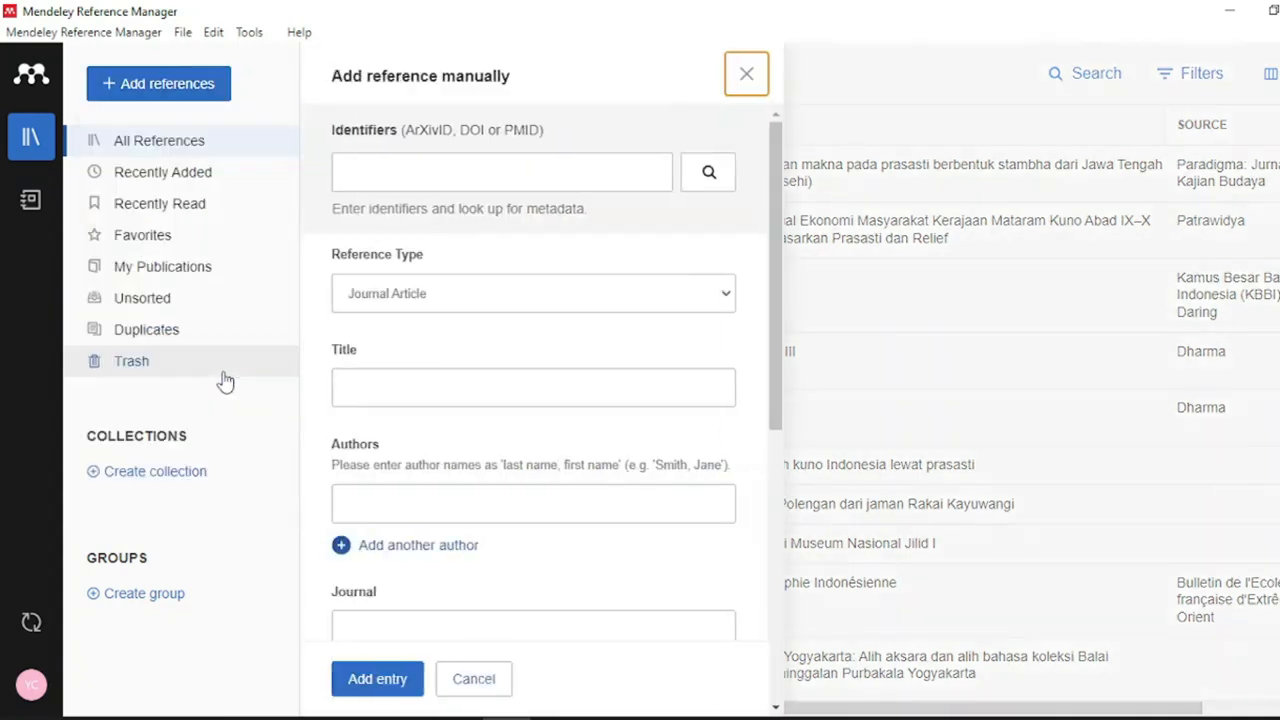
# - Set the reference type to Book with title 'Perempuan-Perempuan Perkasa di Jawa Abad XVIII-XIX'
pyautogui.click(474, 175)
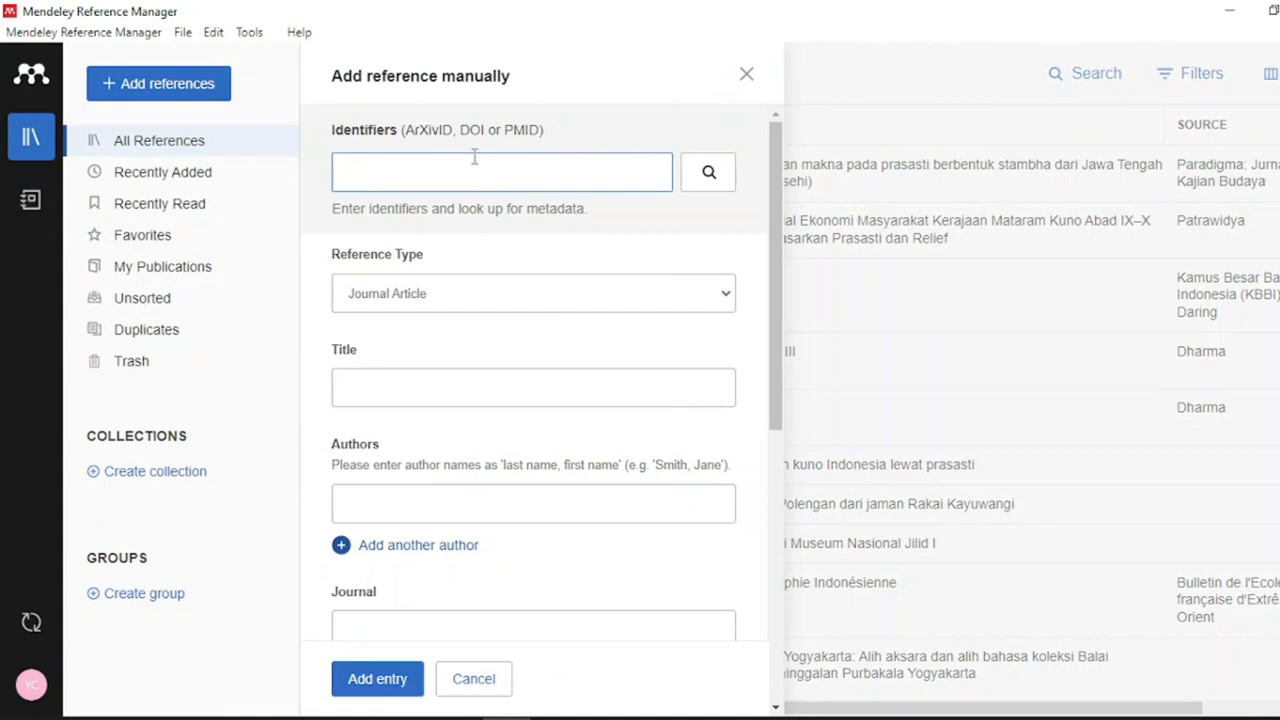
pyautogui.moveTo(462, 132); pyautogui.dragTo(490, 134)
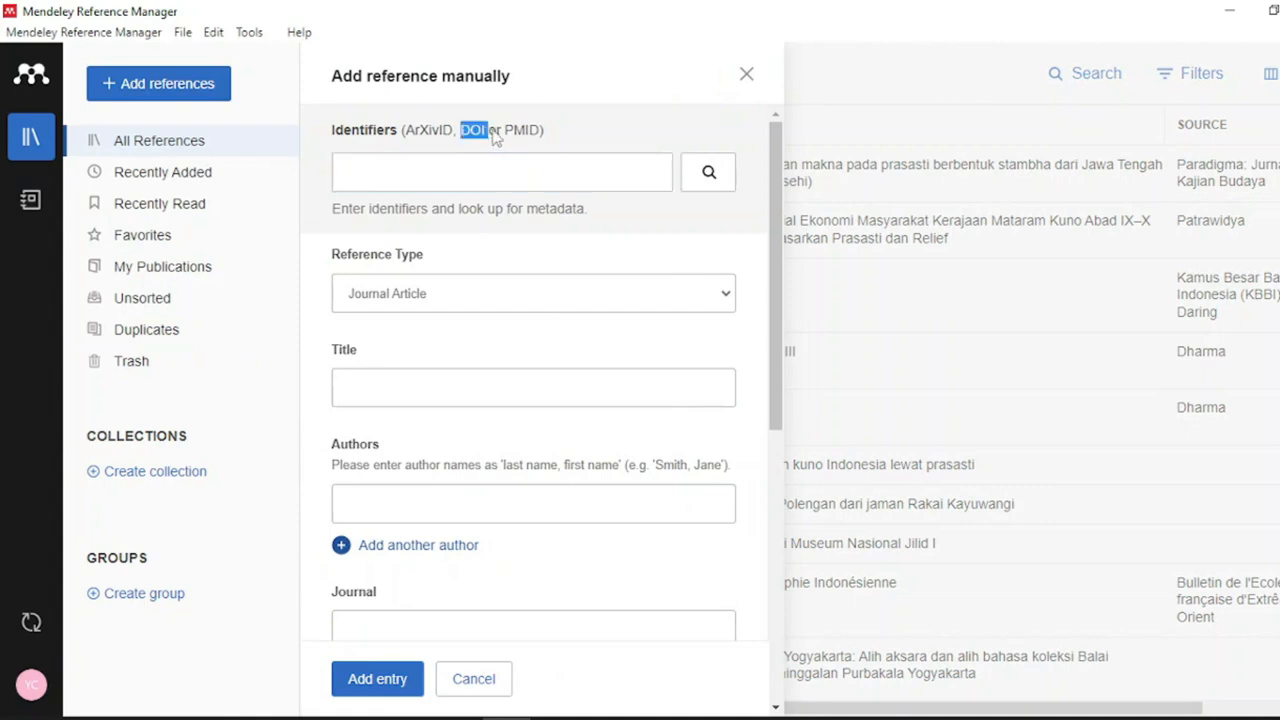
pyautogui.click(596, 236)
pyautogui.click(575, 305)
pyautogui.click(400, 338)
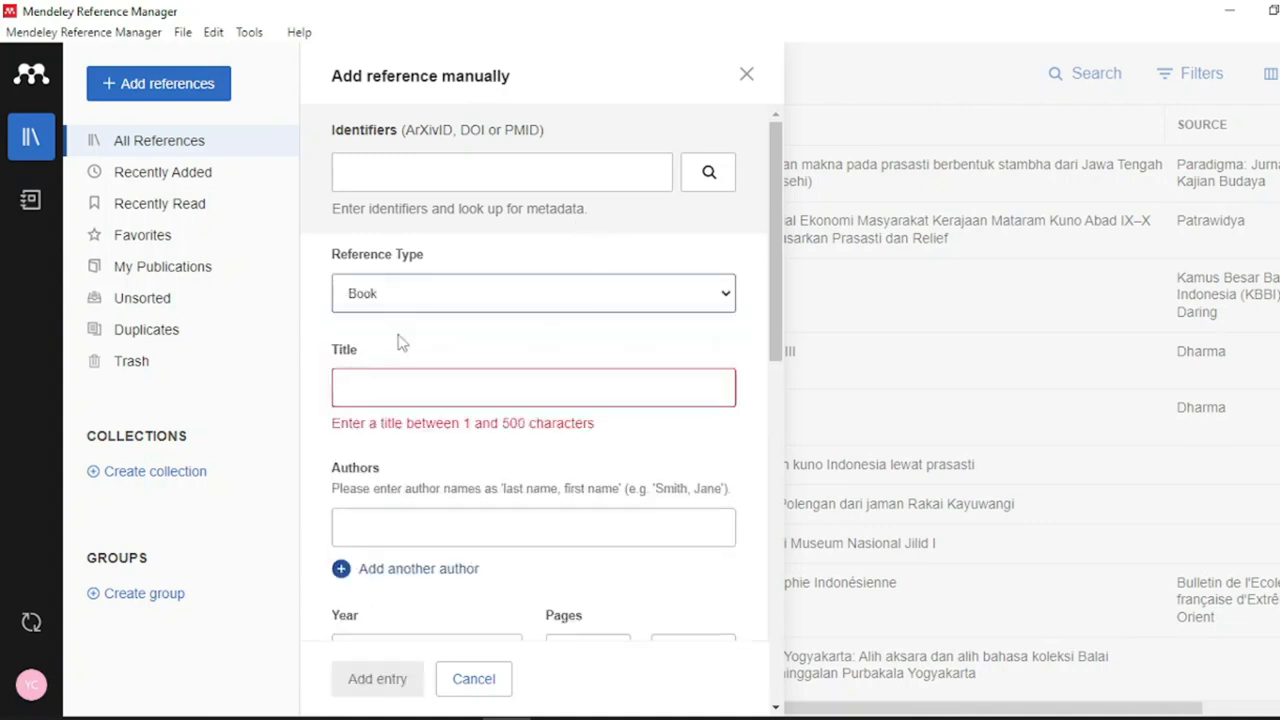
pyautogui.click(424, 381)
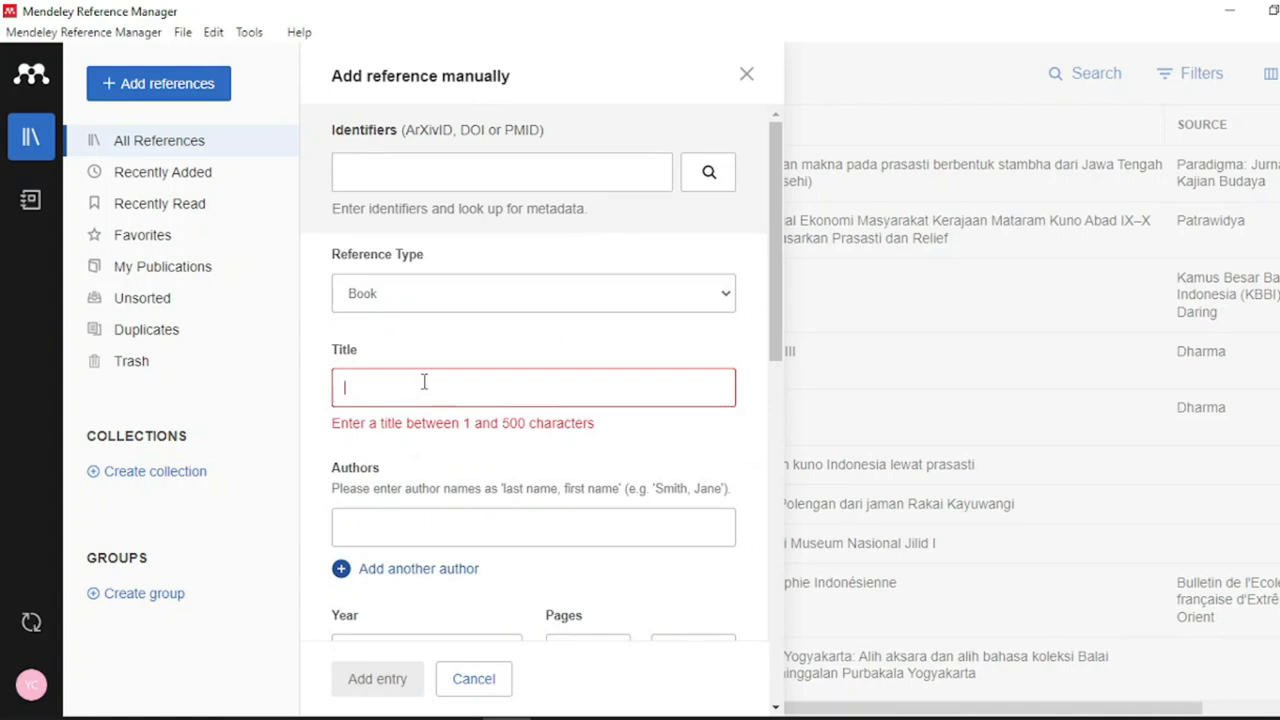
pyautogui.write('Perempuan-Perempuan Perkasa di Jawa Abad XVIII-XIX')
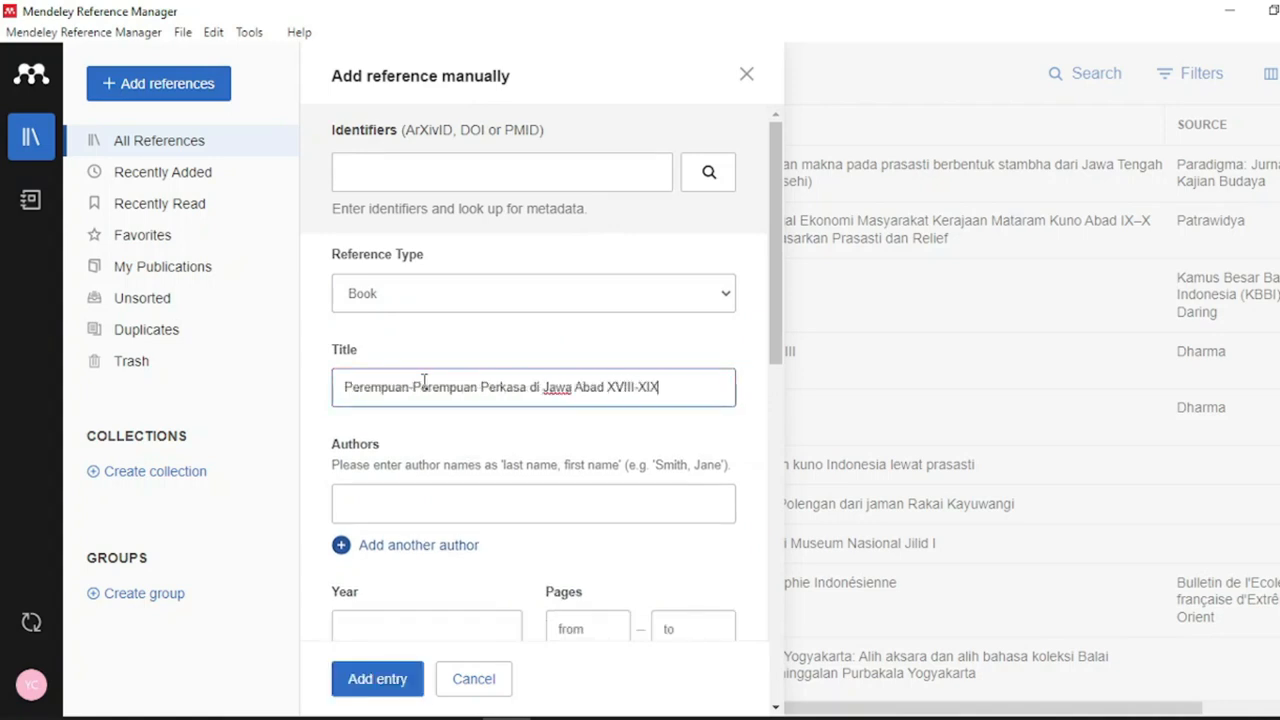
# - Add the authors 'Carey, Peter' and 'Houben, Vincent'
pyautogui.click(415, 501)
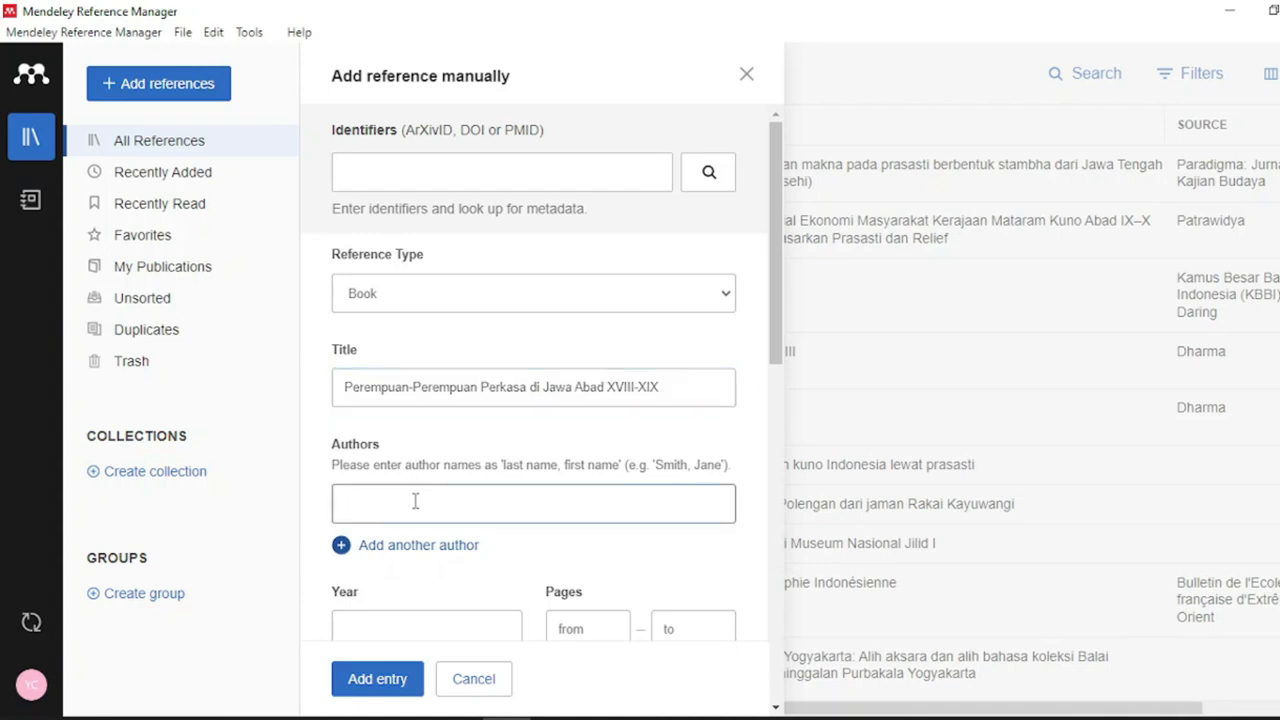
pyautogui.write('Carey, Peter')
pyautogui.click(343, 545)
pyautogui.write('Houben, Vincent')
# - Enter year 2024, city Jakarta, publisher Kepustakaan Populer Gramedia, and save the entry
pyautogui.scroll(-2, 368, 562)
pyautogui.click(428, 485)
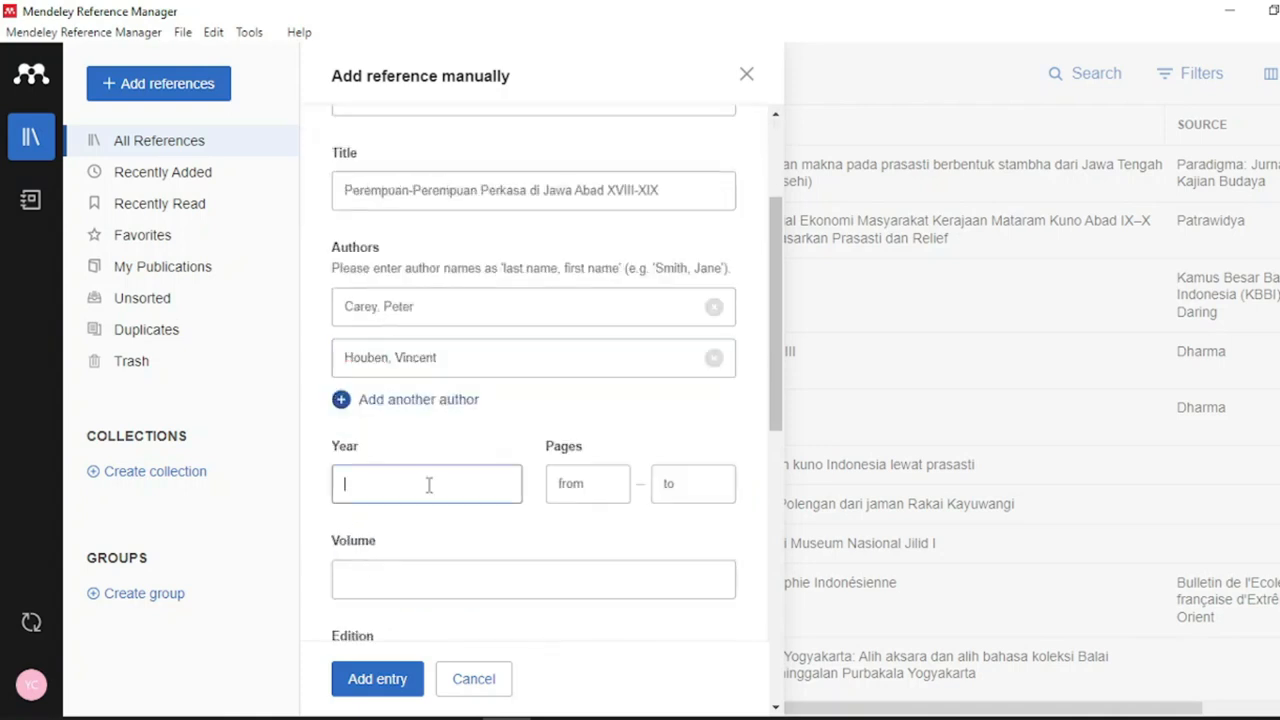
pyautogui.write('2024')
pyautogui.scroll(-4, 400, 555)
pyautogui.click(420, 495)
pyautogui.write('Jakarta')
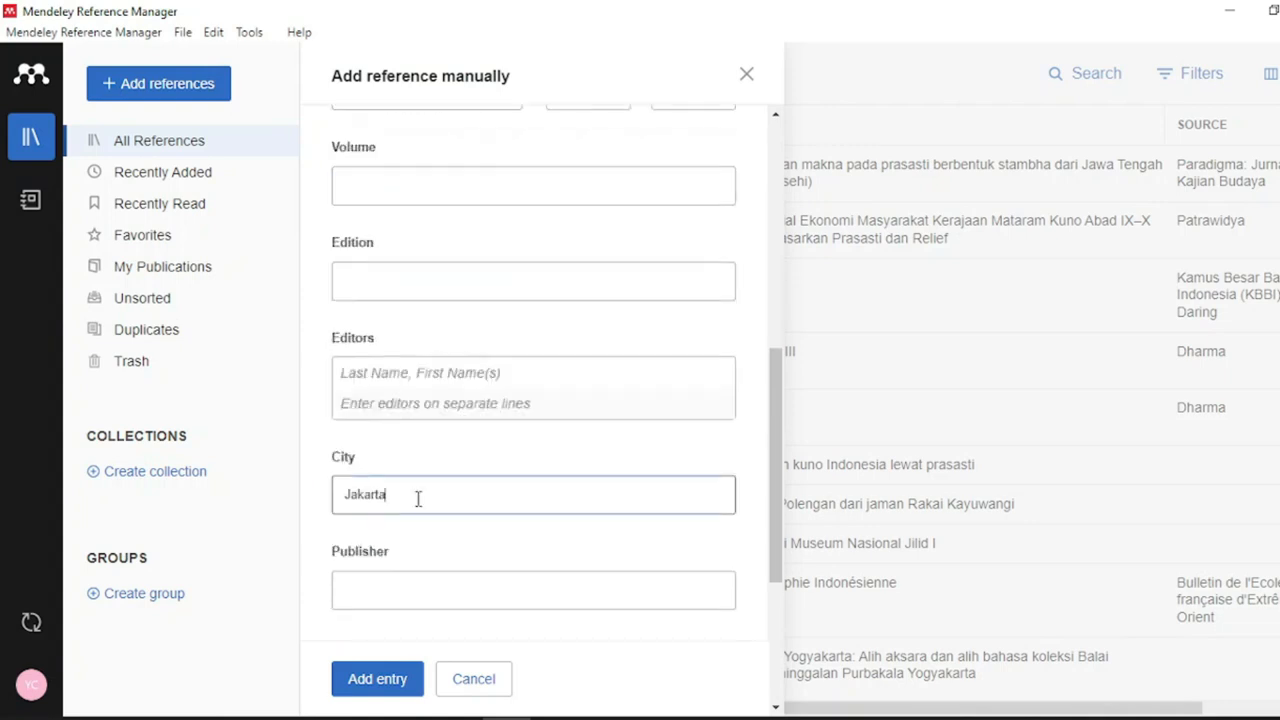
pyautogui.click(420, 577)
pyautogui.write('Kepustakaan Populer Gramedia')
pyautogui.scroll(-3, 466, 443)
pyautogui.click(390, 678)
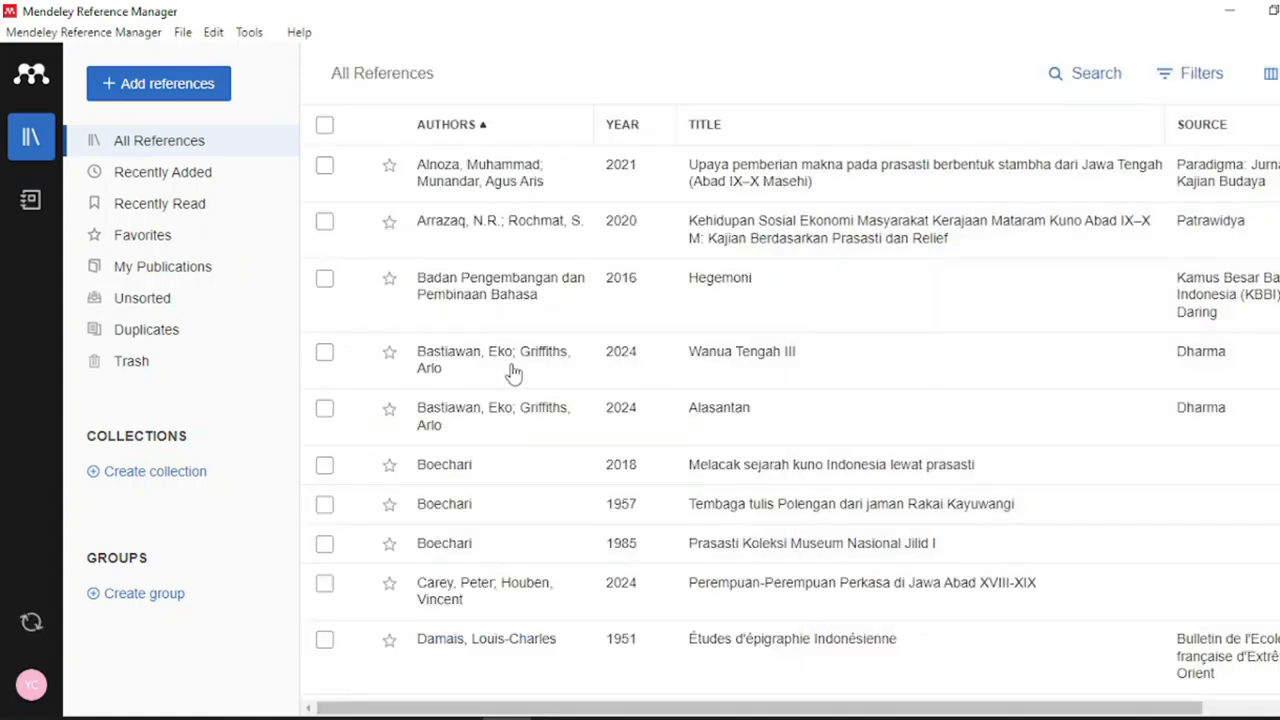
pyautogui.scroll(-5, 520, 405)
pyautogui.scroll(-5, 520, 410)
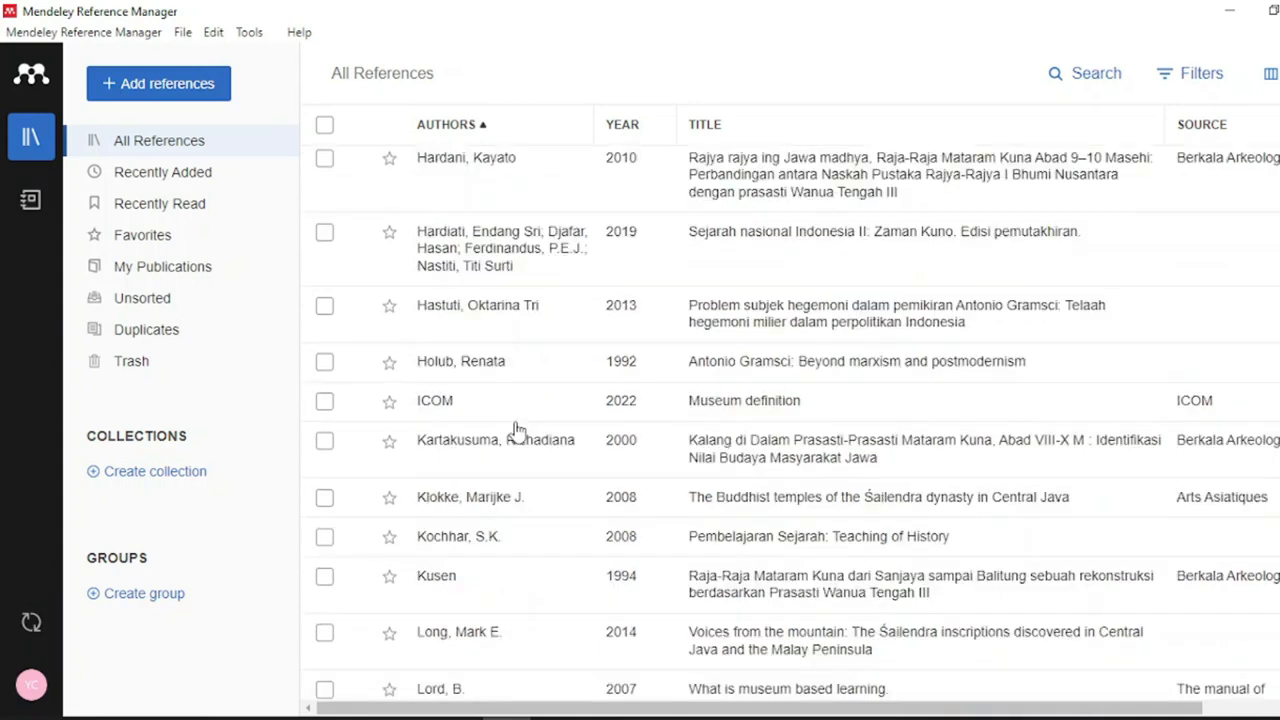
pyautogui.scroll(4, 517, 430)
pyautogui.scroll(4, 517, 432)
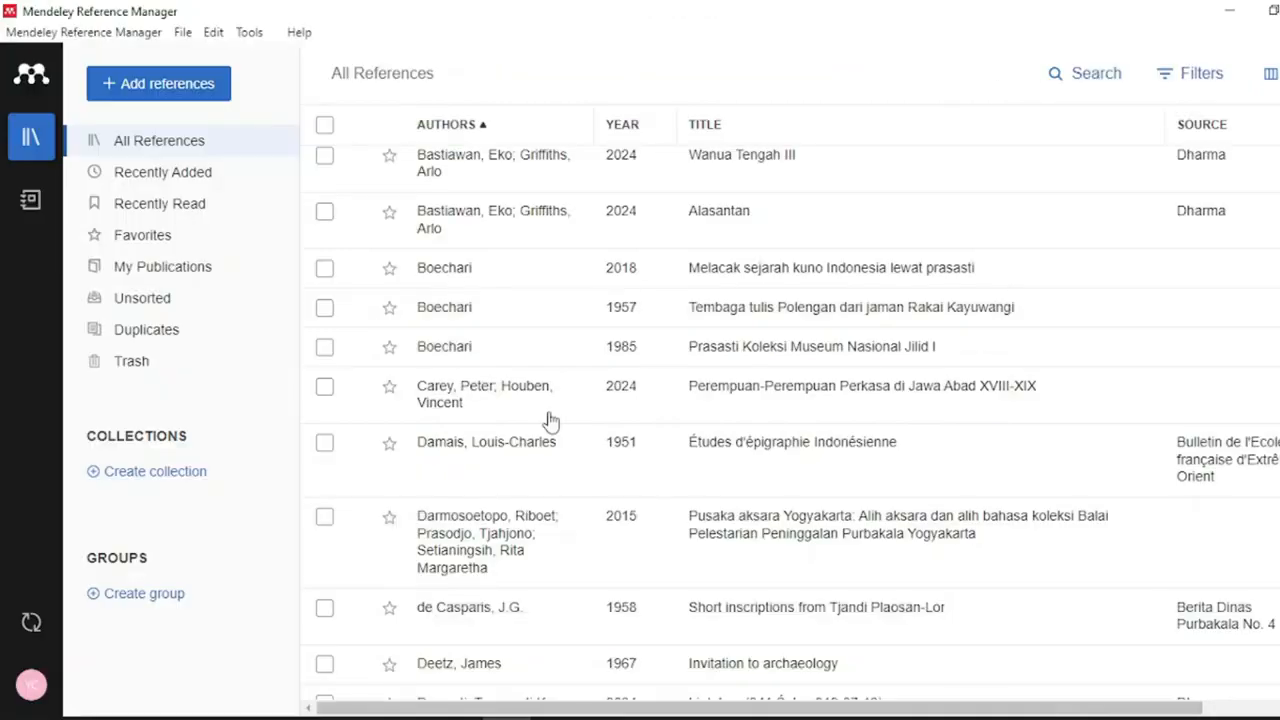
pyautogui.scroll(3, 550, 421)
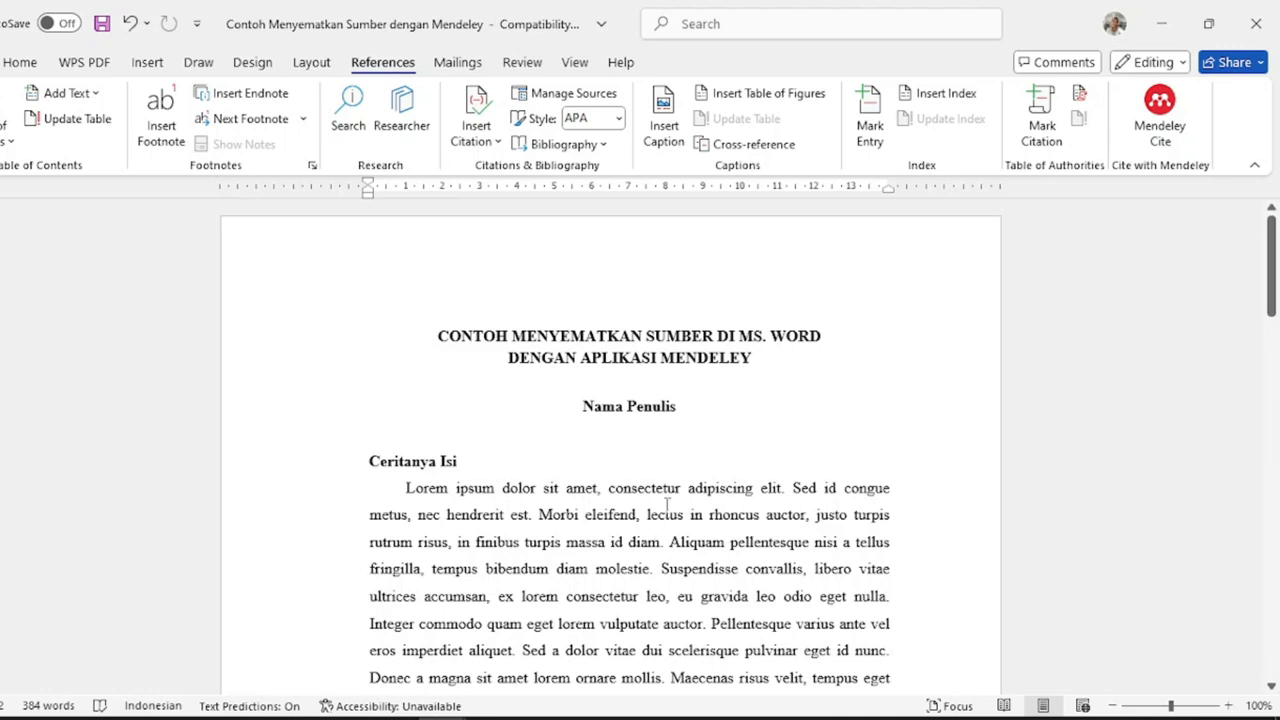
# - Open the Mendeley Cite pane and view its APA 7th edition, English (US) citation settings
pyautogui.scroll(-8, 612, 432)
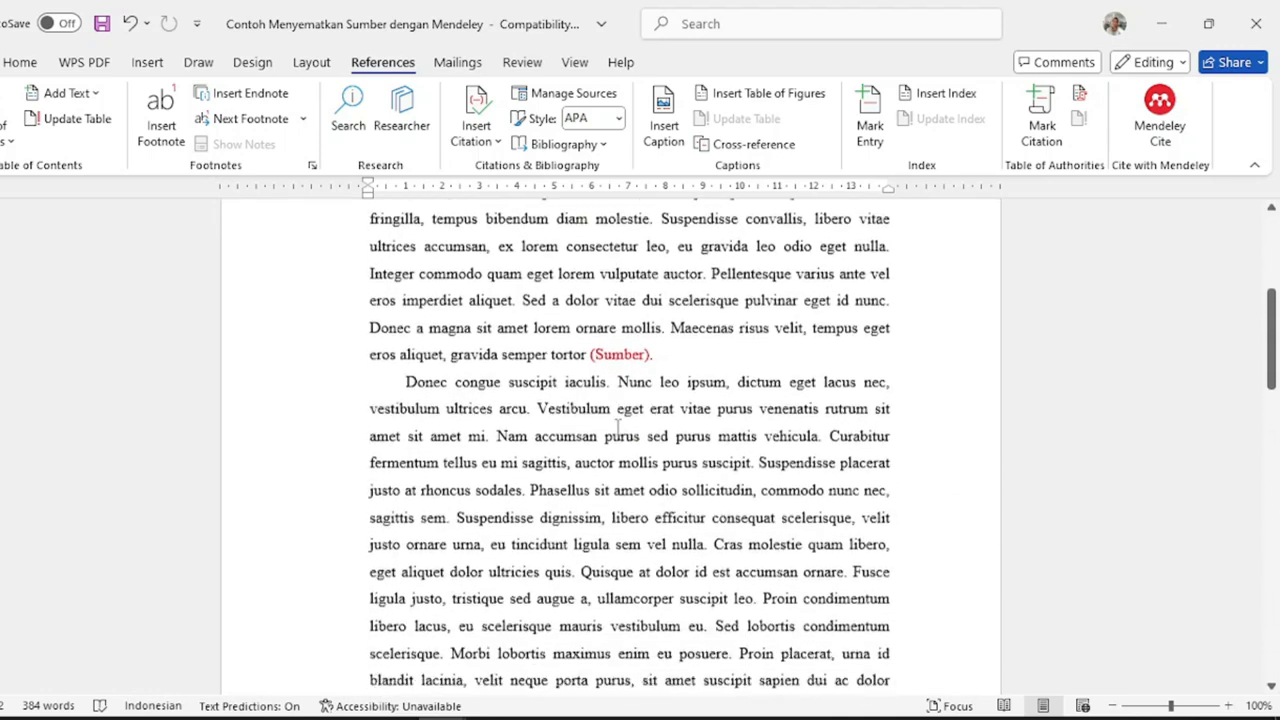
pyautogui.scroll(5, 618, 428)
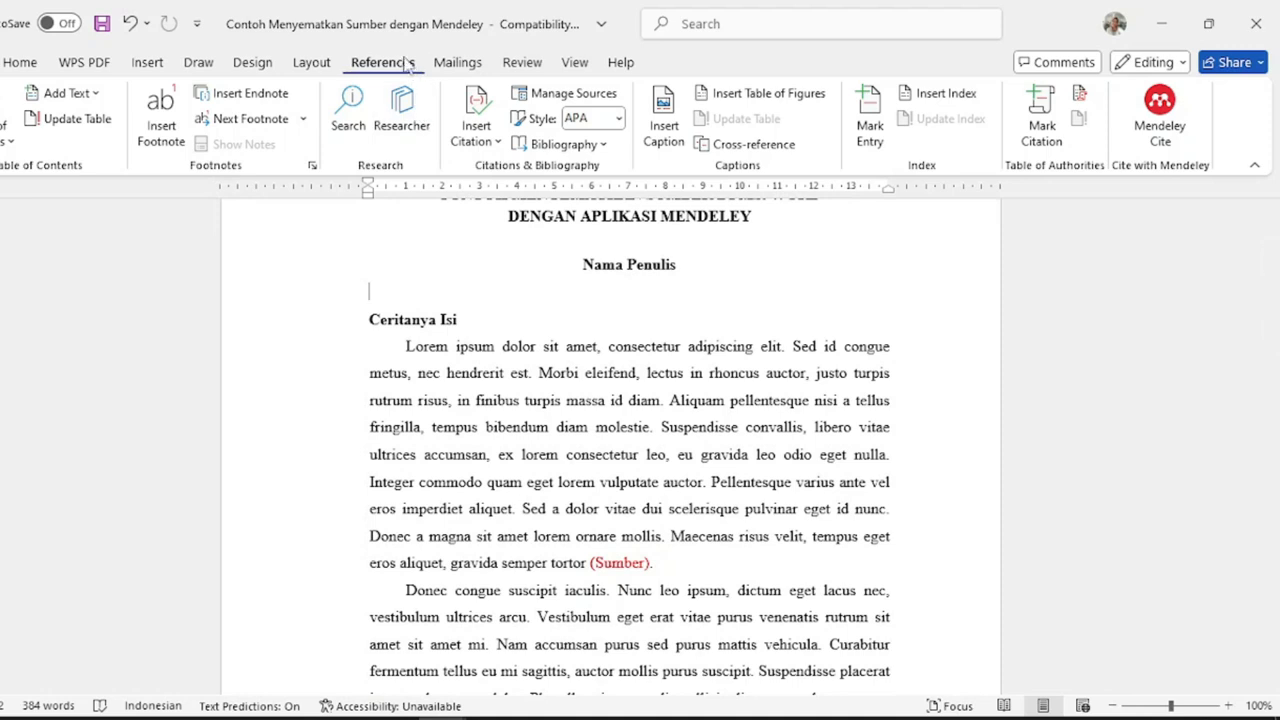
pyautogui.click(1160, 125)
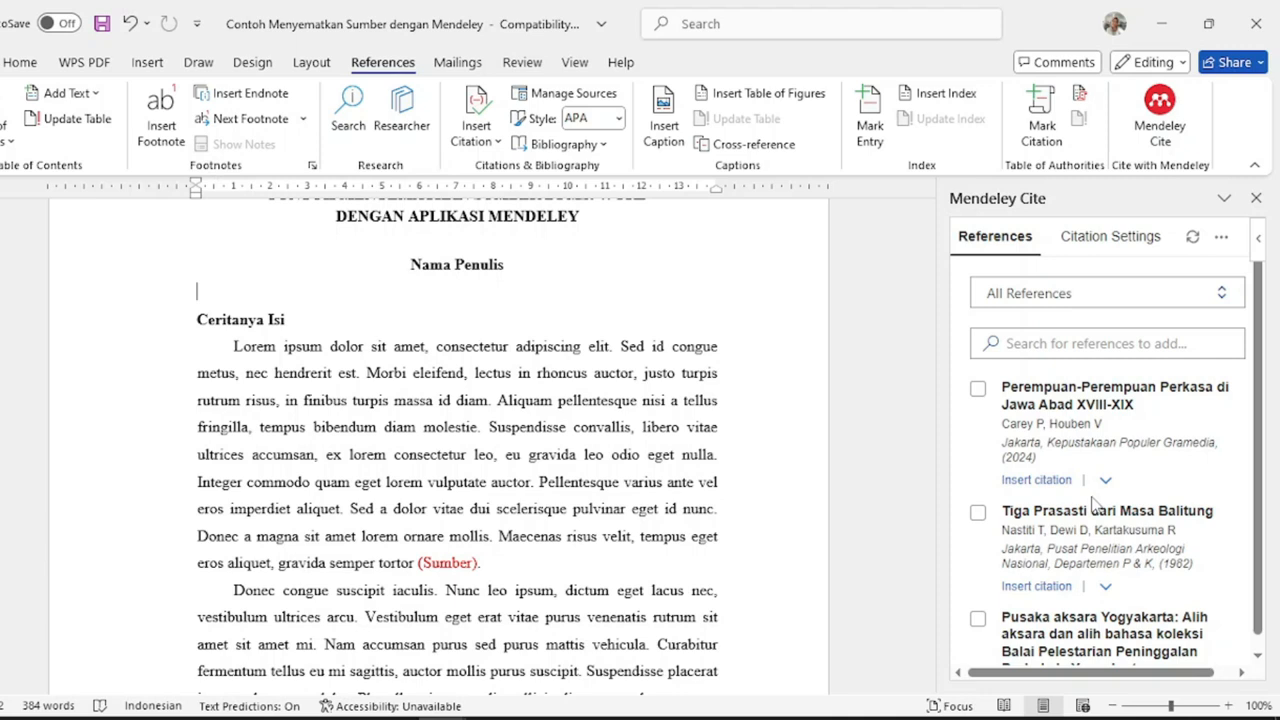
pyautogui.click(1080, 248)
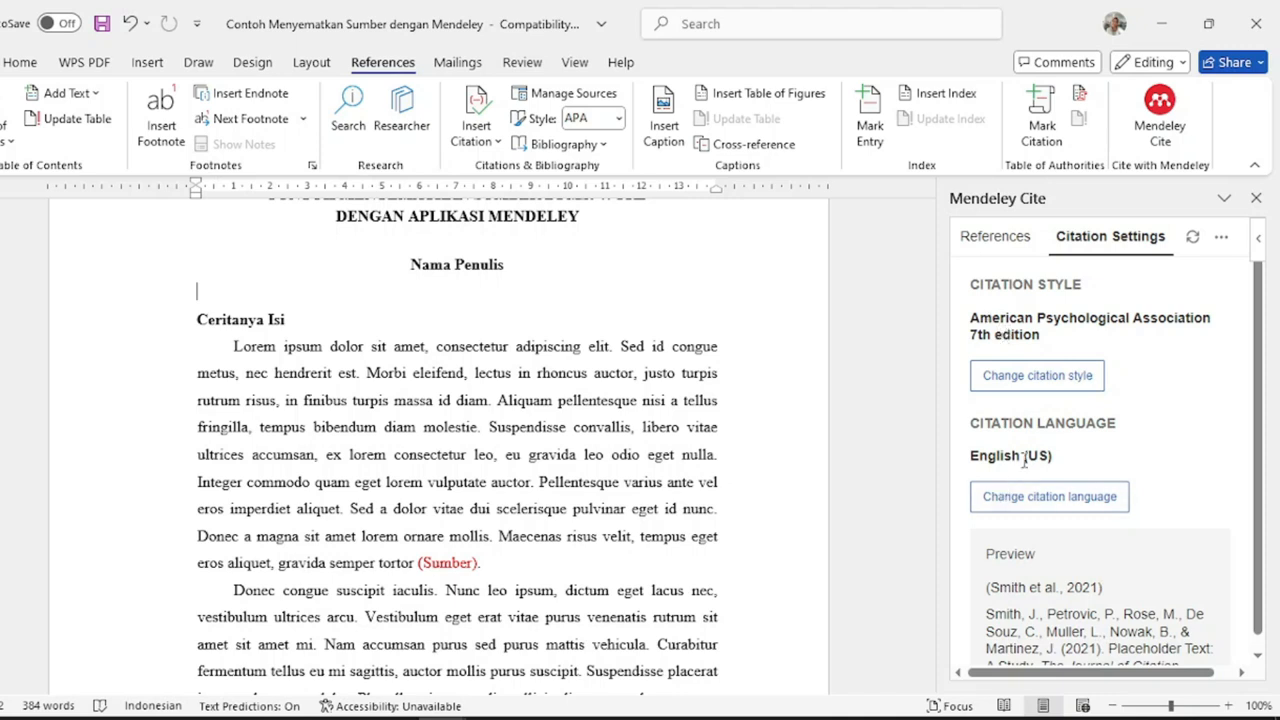
# - Switch the Mendeley Cite citation language from English (US) to Bahasa Indonesia
pyautogui.scroll(-1, 1031, 456)
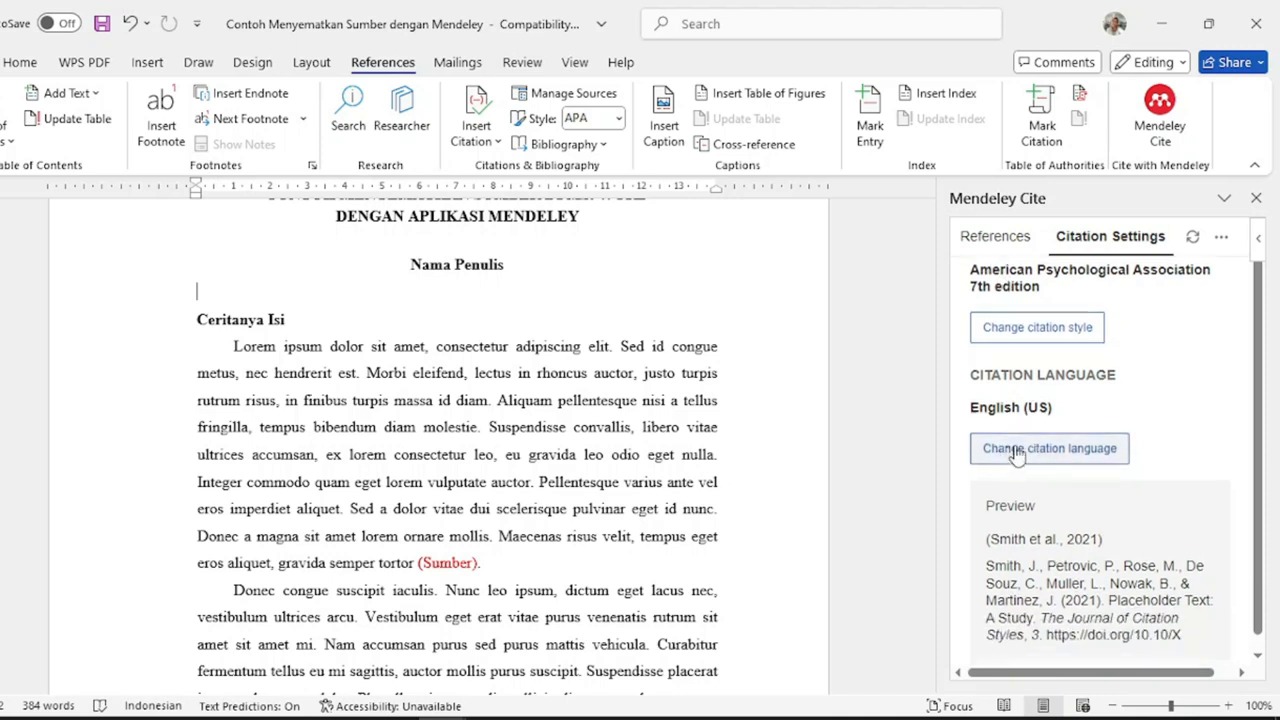
pyautogui.click(1016, 452)
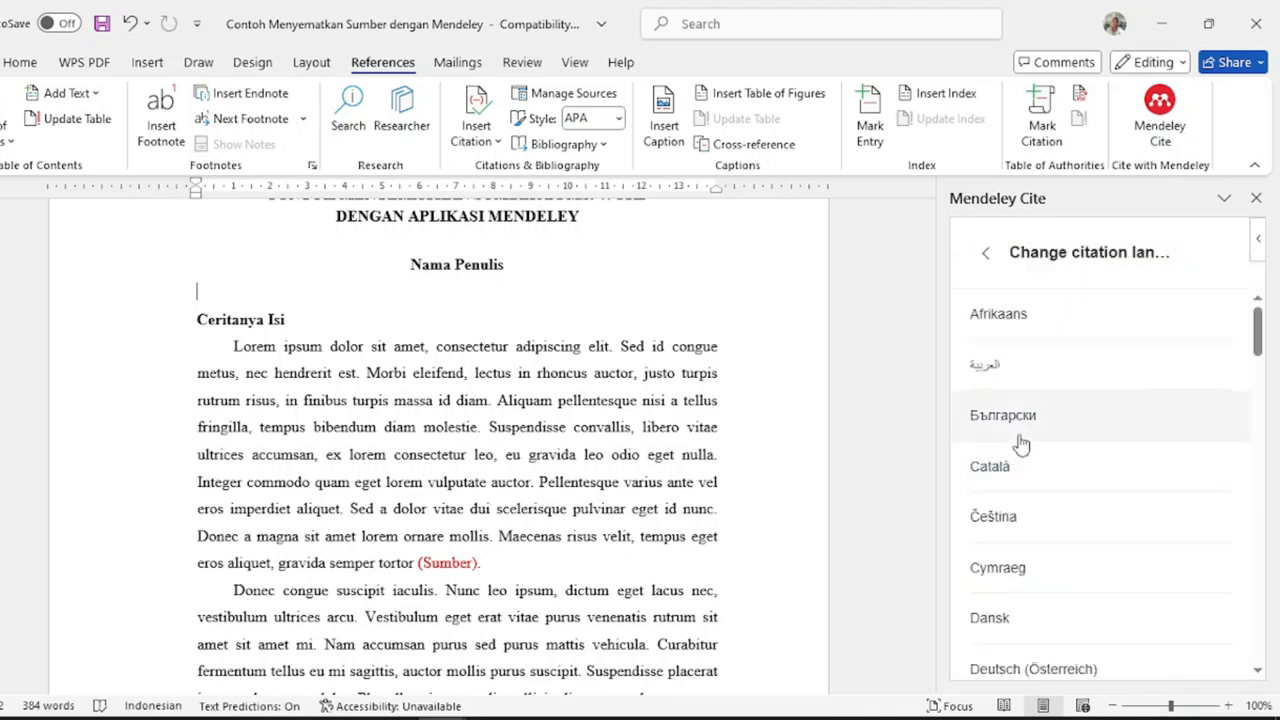
pyautogui.scroll(-10, 1093, 405)
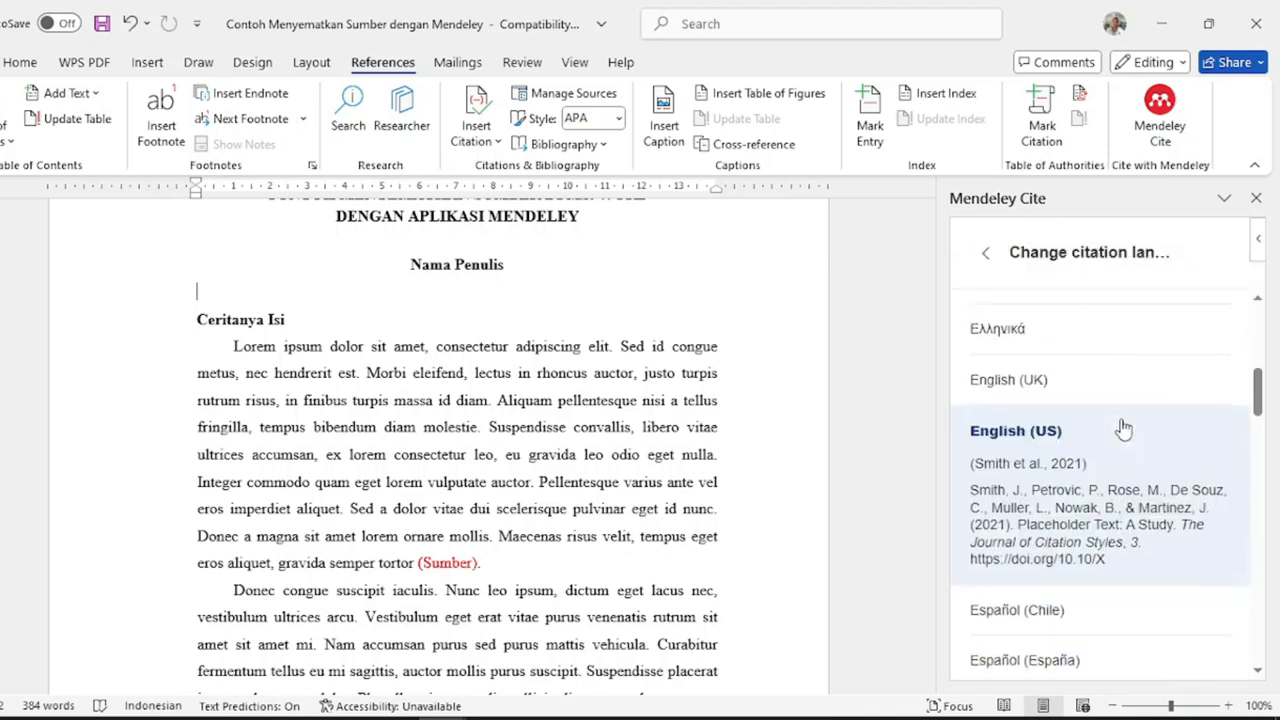
pyautogui.scroll(-5, 1123, 429)
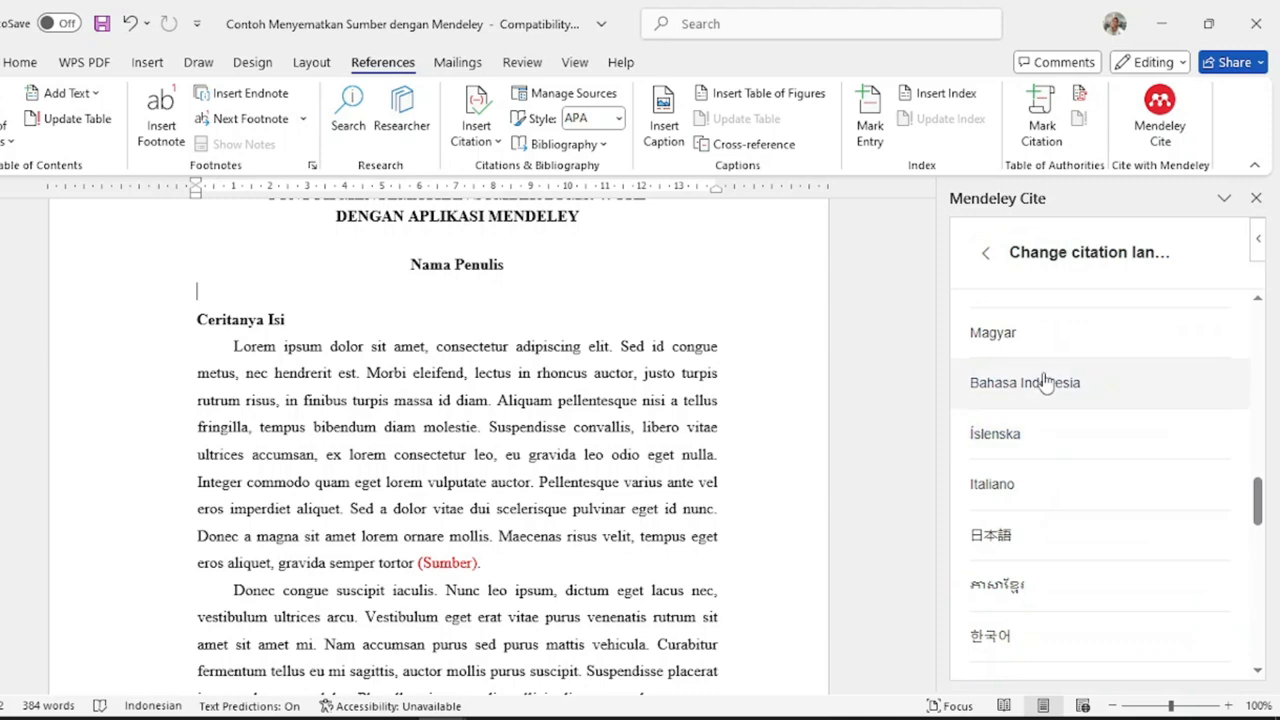
pyautogui.click(1046, 384)
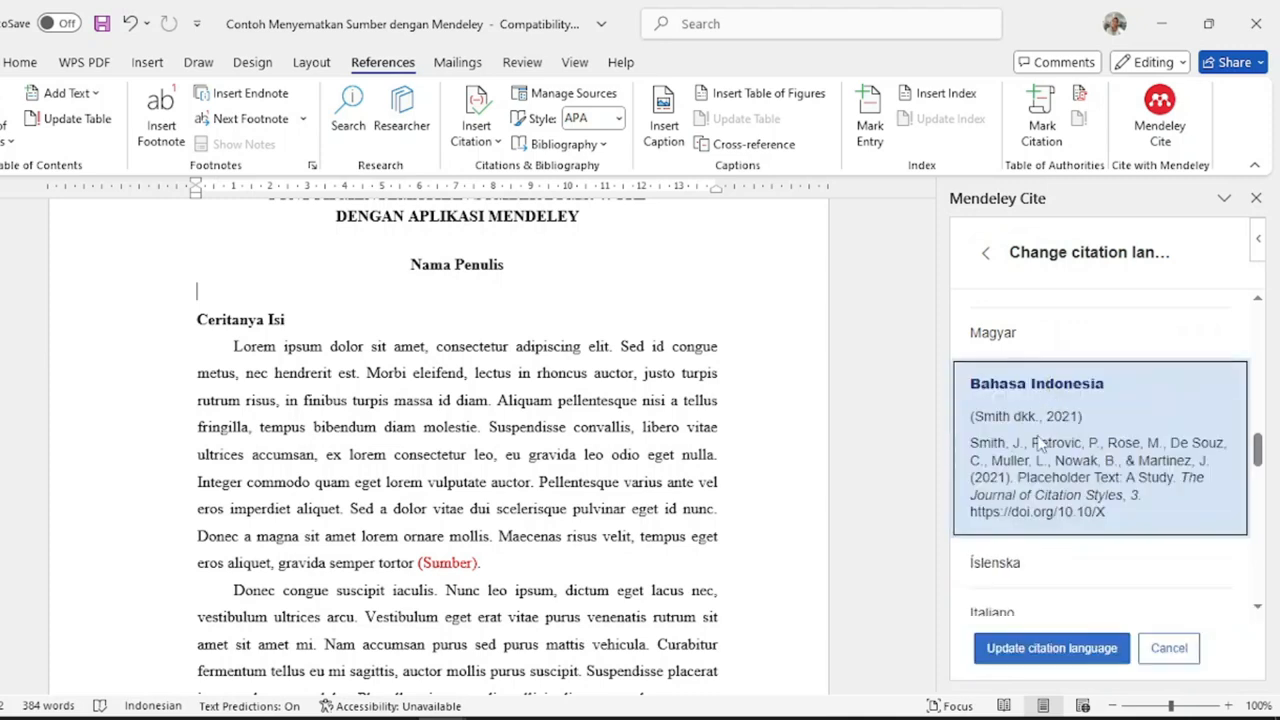
pyautogui.click(1077, 652)
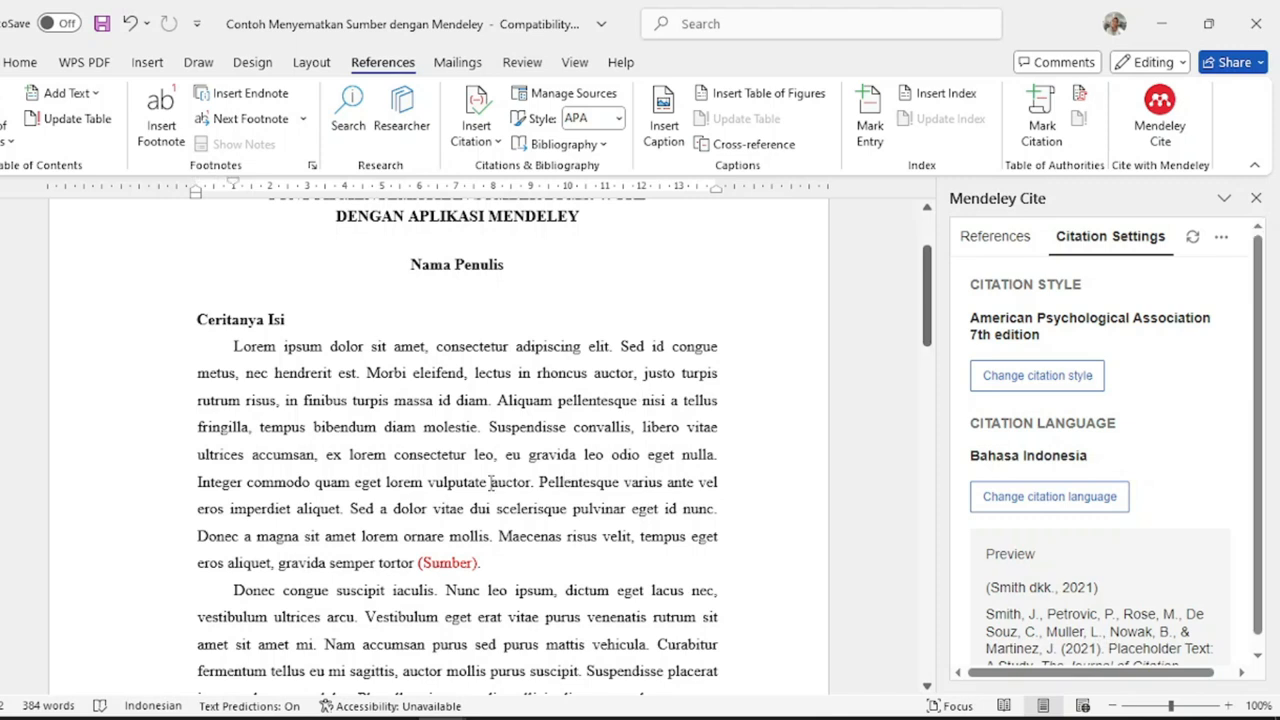
# - Select the whole red '(Sumber).' text at the end of the first paragraph
pyautogui.scroll(1, 387, 439)
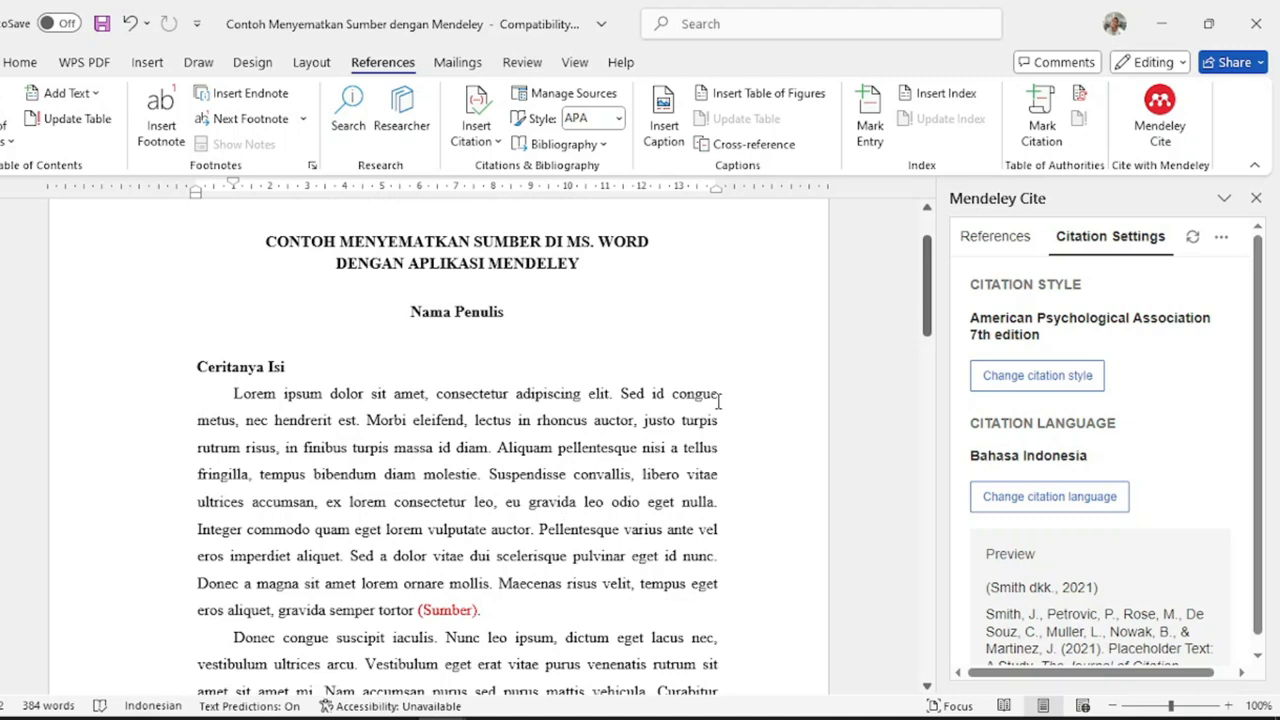
pyautogui.keyDown('ctrl'); pyautogui.scroll(3, 705, 425); pyautogui.keyUp('ctrl')
pyautogui.scroll(-4, 560, 440)
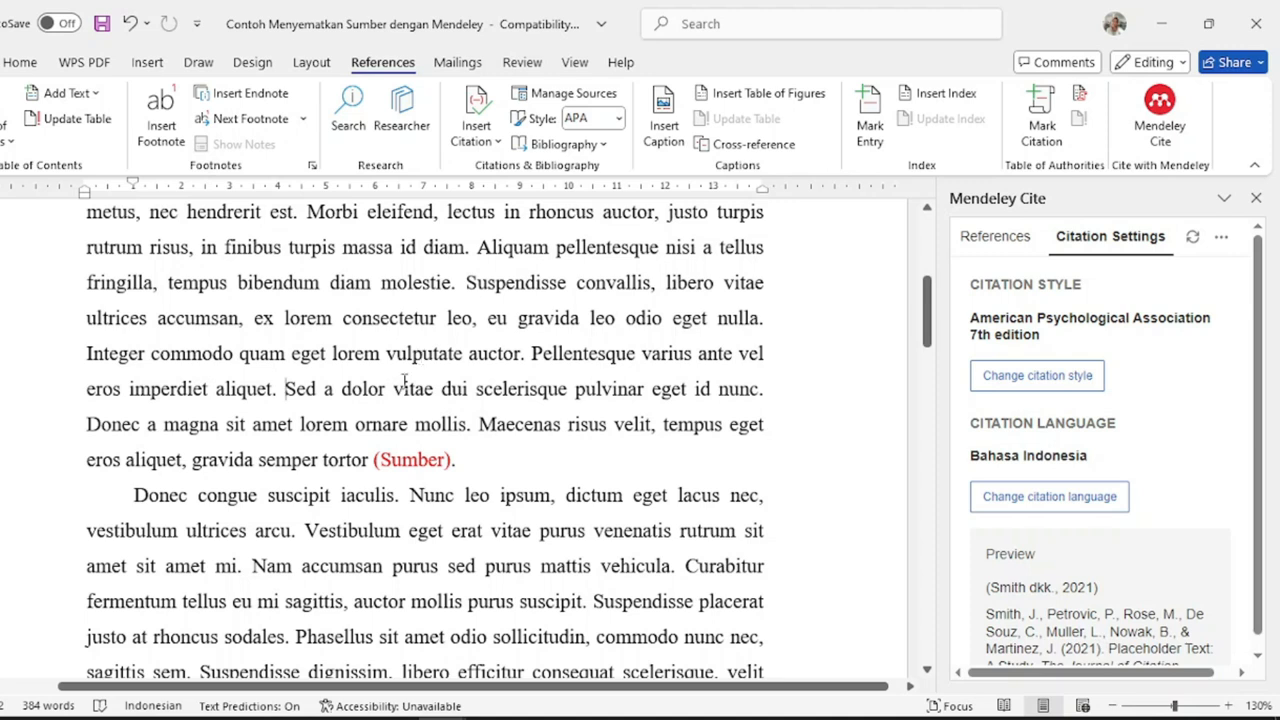
pyautogui.doubleClick(403, 460)
pyautogui.click(395, 462)
pyautogui.moveTo(376, 460); pyautogui.dragTo(456, 460)
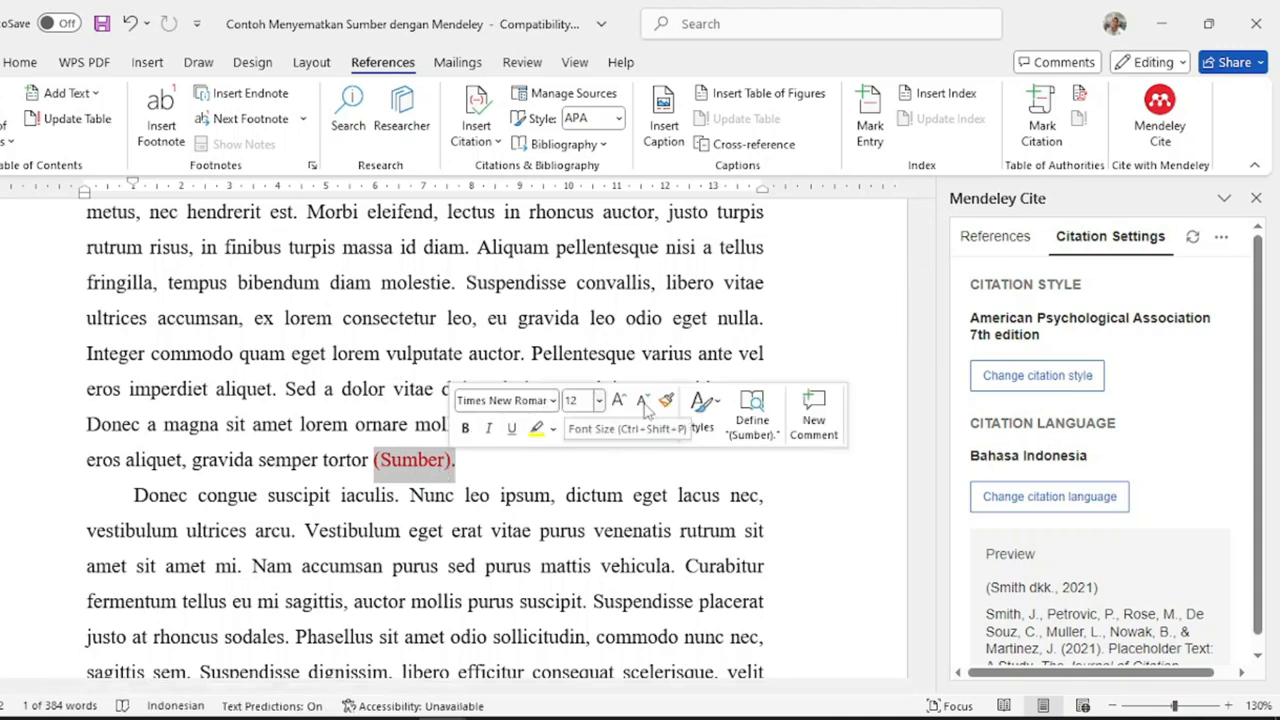
# - Insert the Carey & Houben book as citation '(Carey & Houben, 2024)' over the placeholder
pyautogui.click(990, 236)
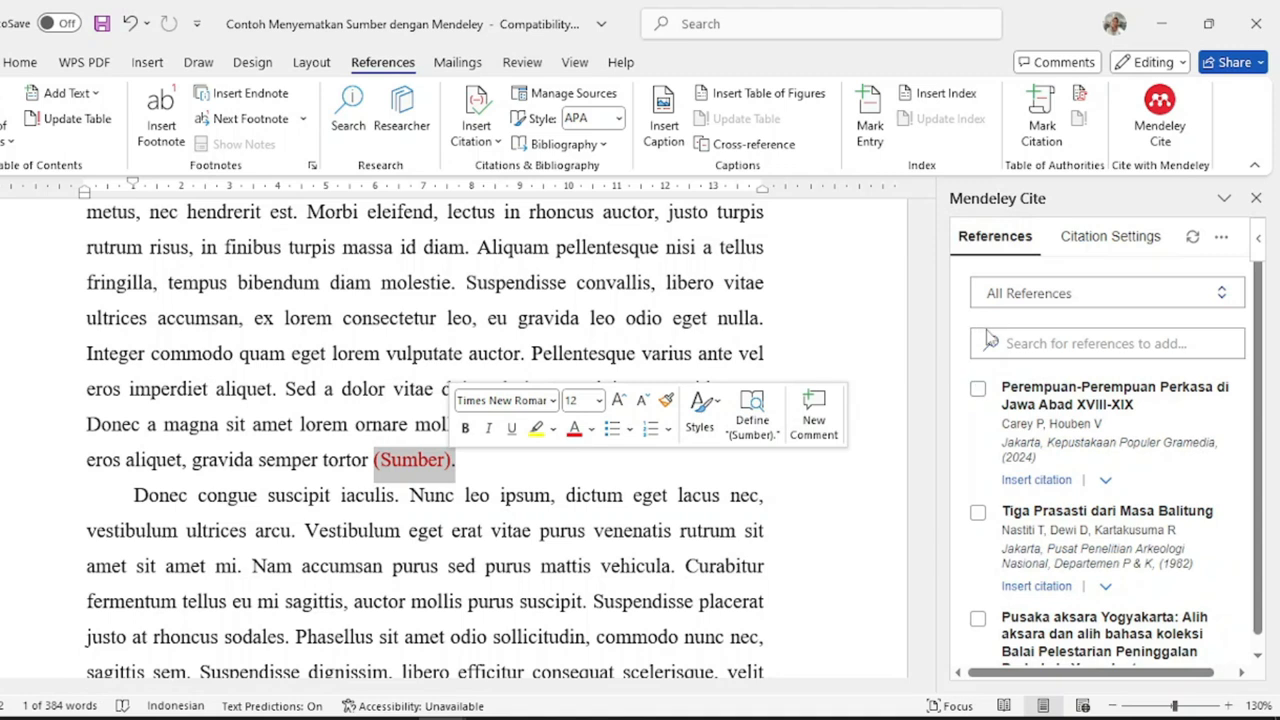
pyautogui.click(1036, 480)
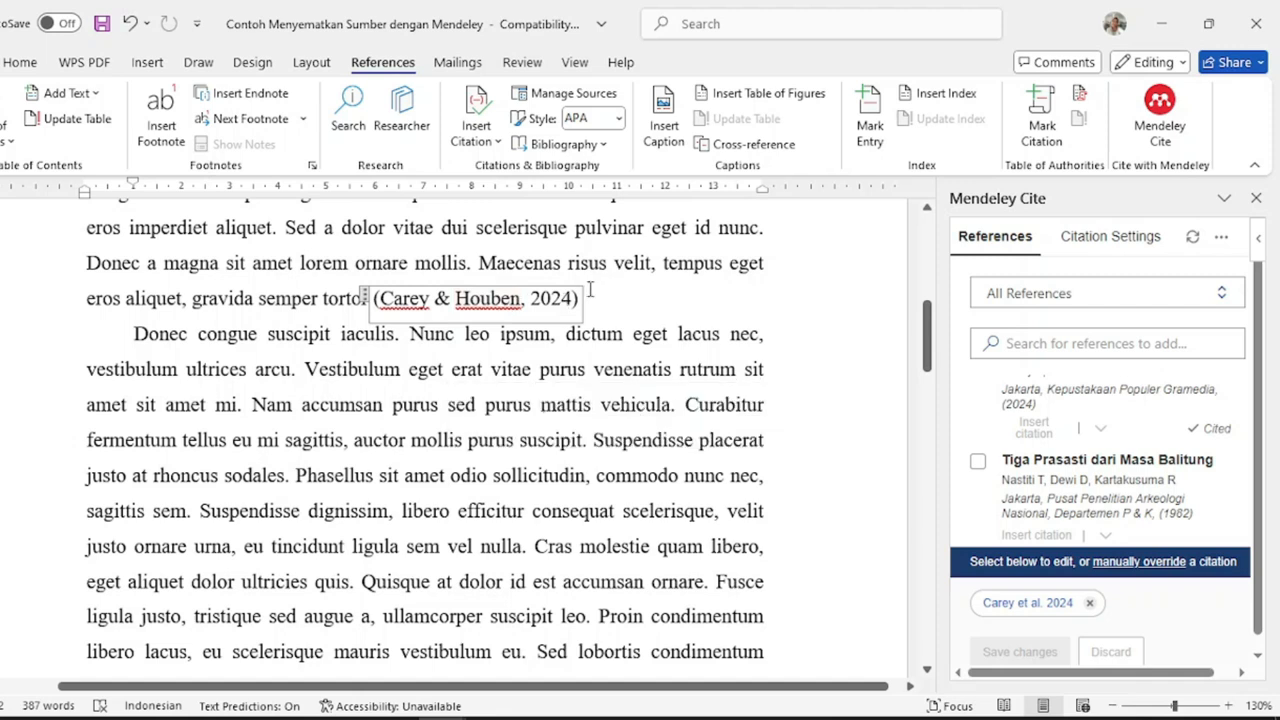
pyautogui.scroll(1, 580, 295)
# - Add the page number ', hlm. 25' to the Carey & Houben citation
pyautogui.scroll(1, 615, 380)
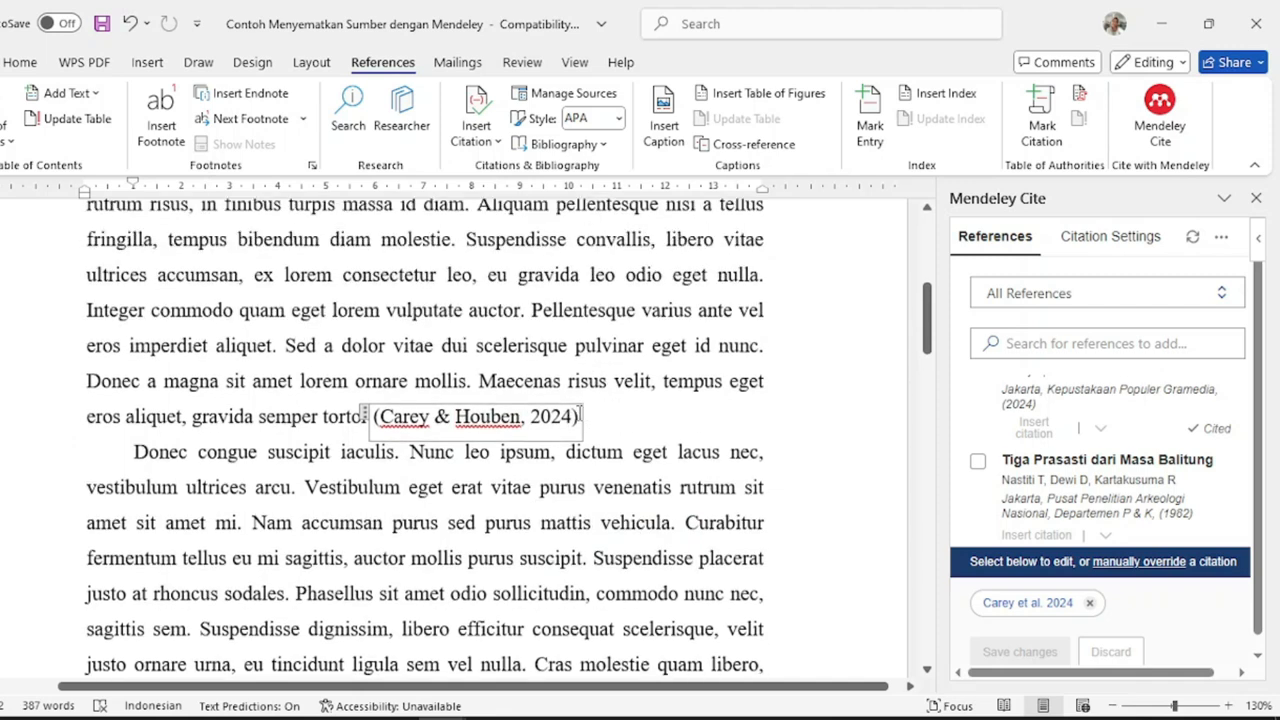
pyautogui.write(', hlm')
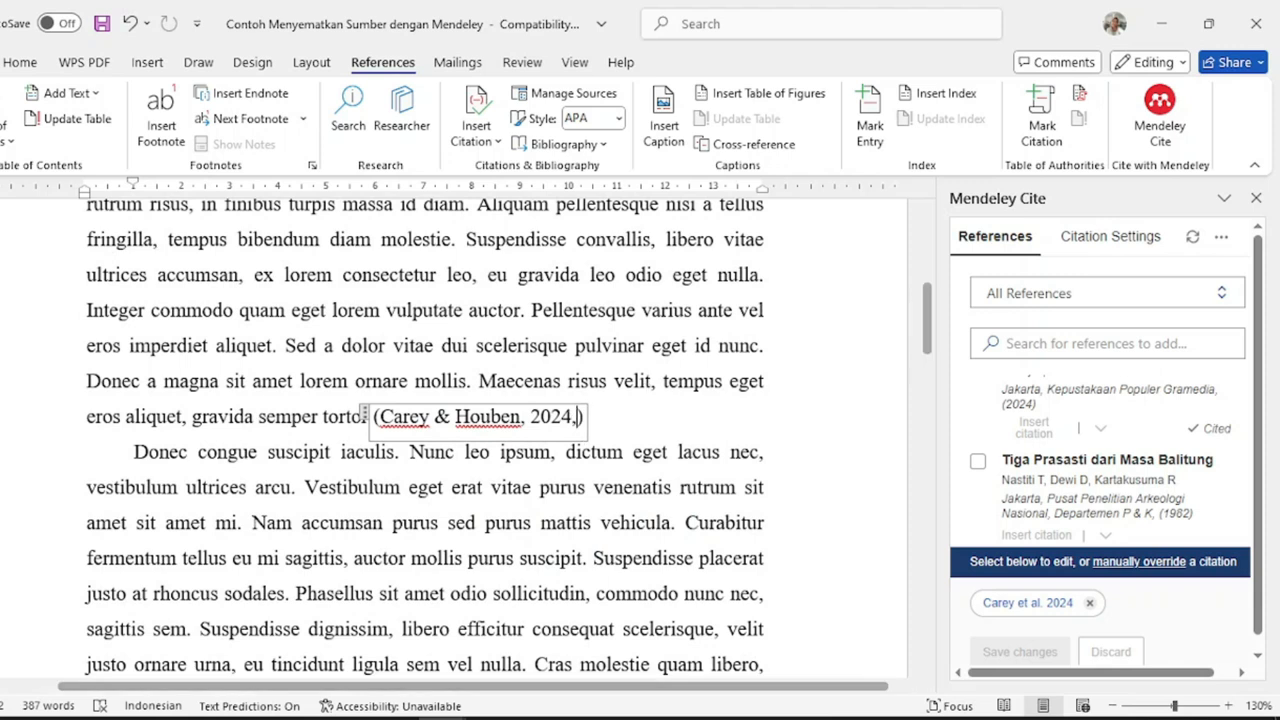
pyautogui.write('. ')
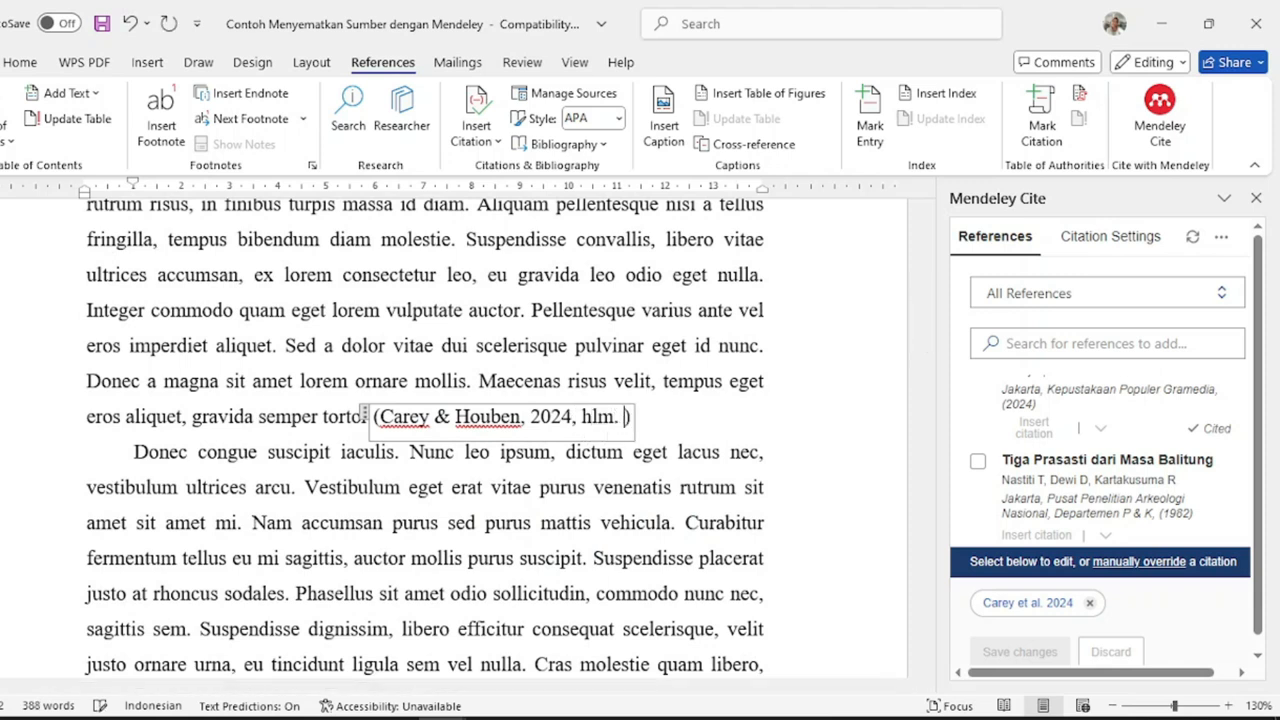
pyautogui.write('25')
pyautogui.click(590, 452)
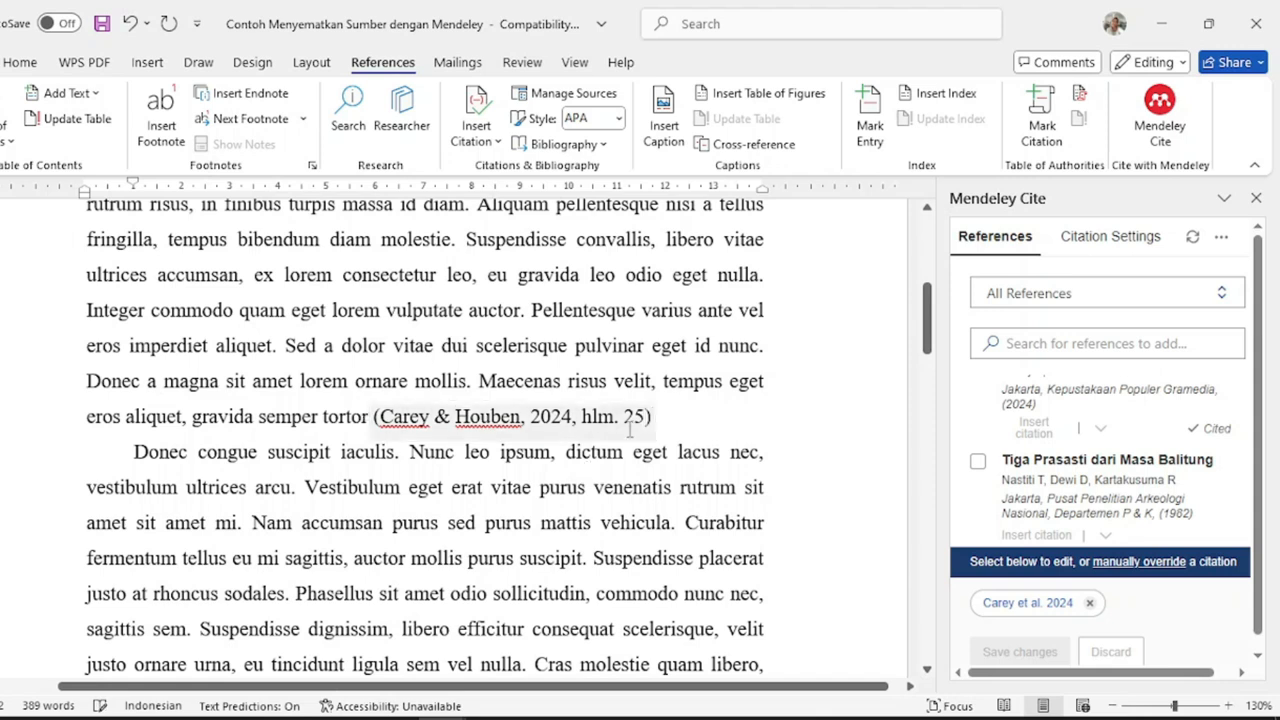
# - Replace the next (Sumber). placeholder with the Tiga Prasasti citation, reading (Nastiti dkk., 1982, hlm 70)
pyautogui.scroll(-3, 632, 428)
pyautogui.click(133, 585)
pyautogui.click(165, 583)
pyautogui.write('.')
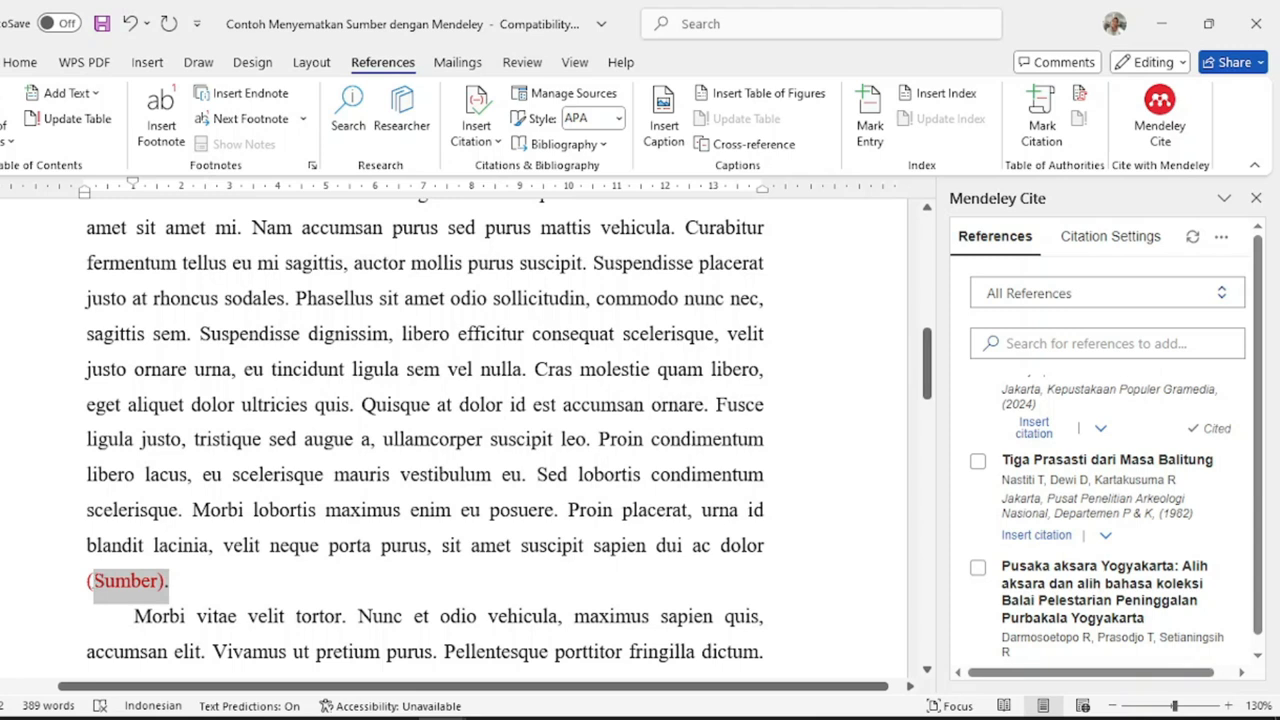
pyautogui.moveTo(90, 585); pyautogui.dragTo(272, 576)
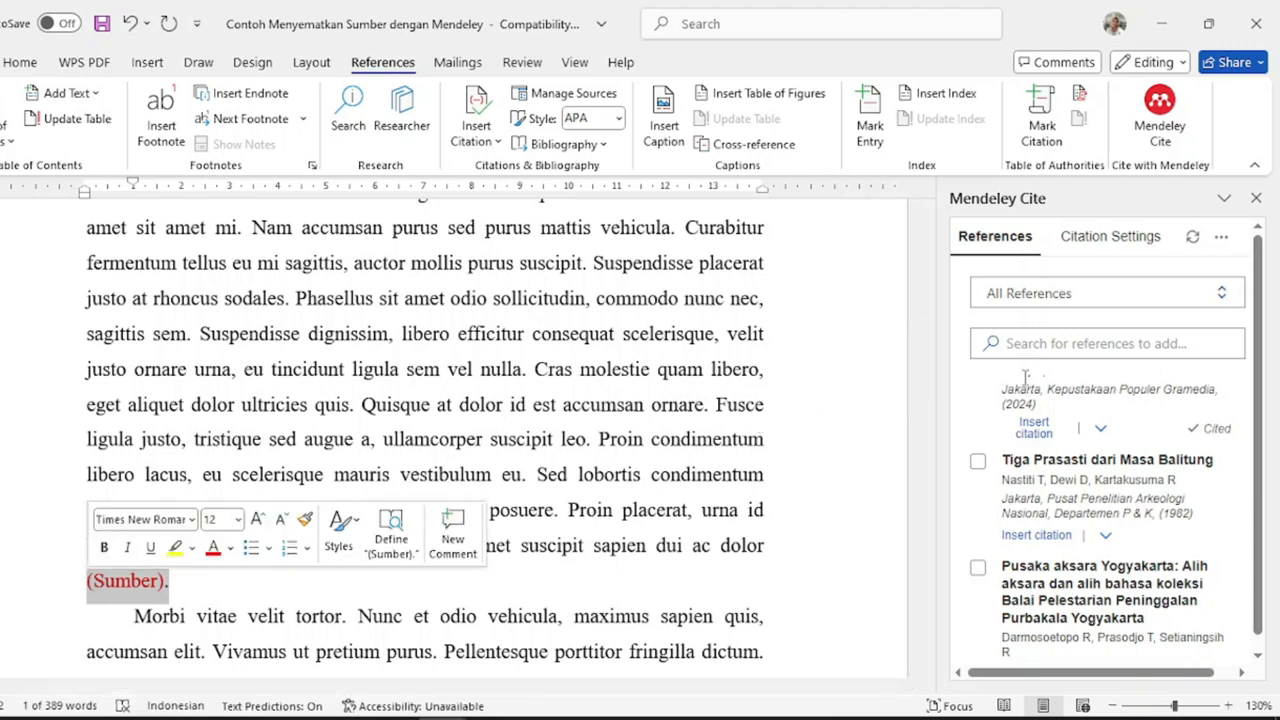
pyautogui.scroll(-2, 1072, 441)
pyautogui.scroll(-5, 1072, 441)
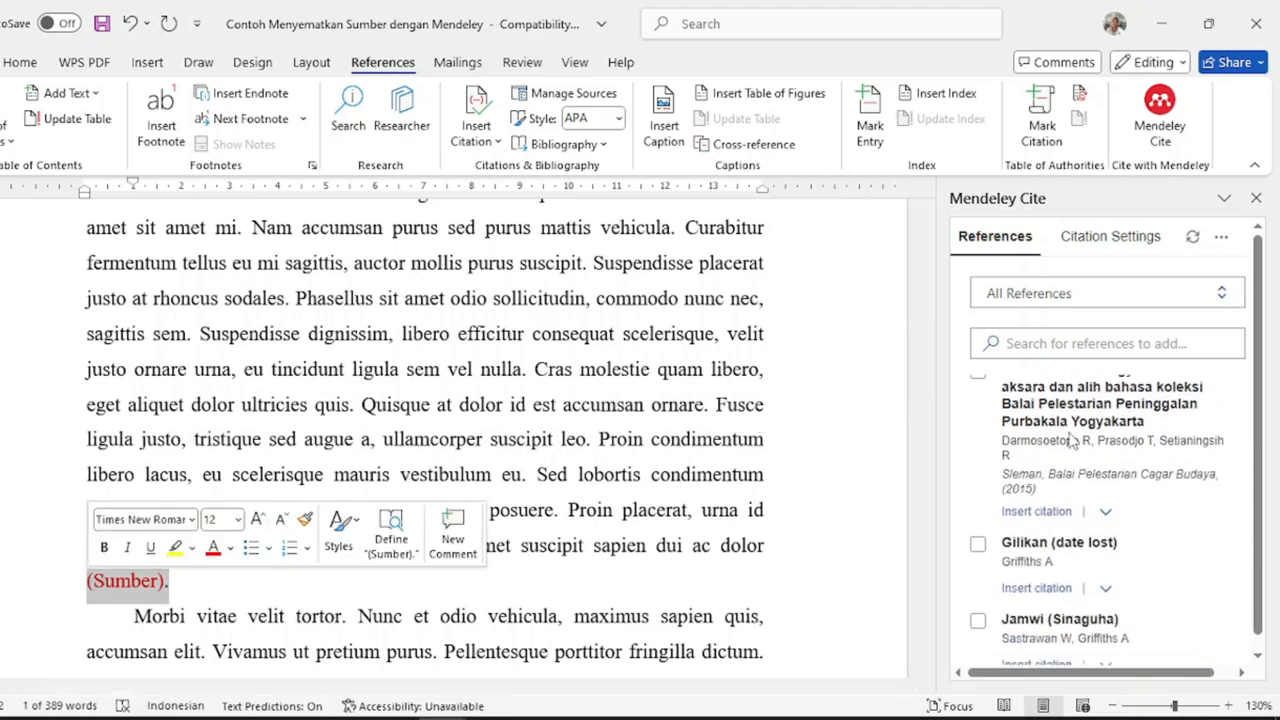
pyautogui.scroll(7, 1070, 445)
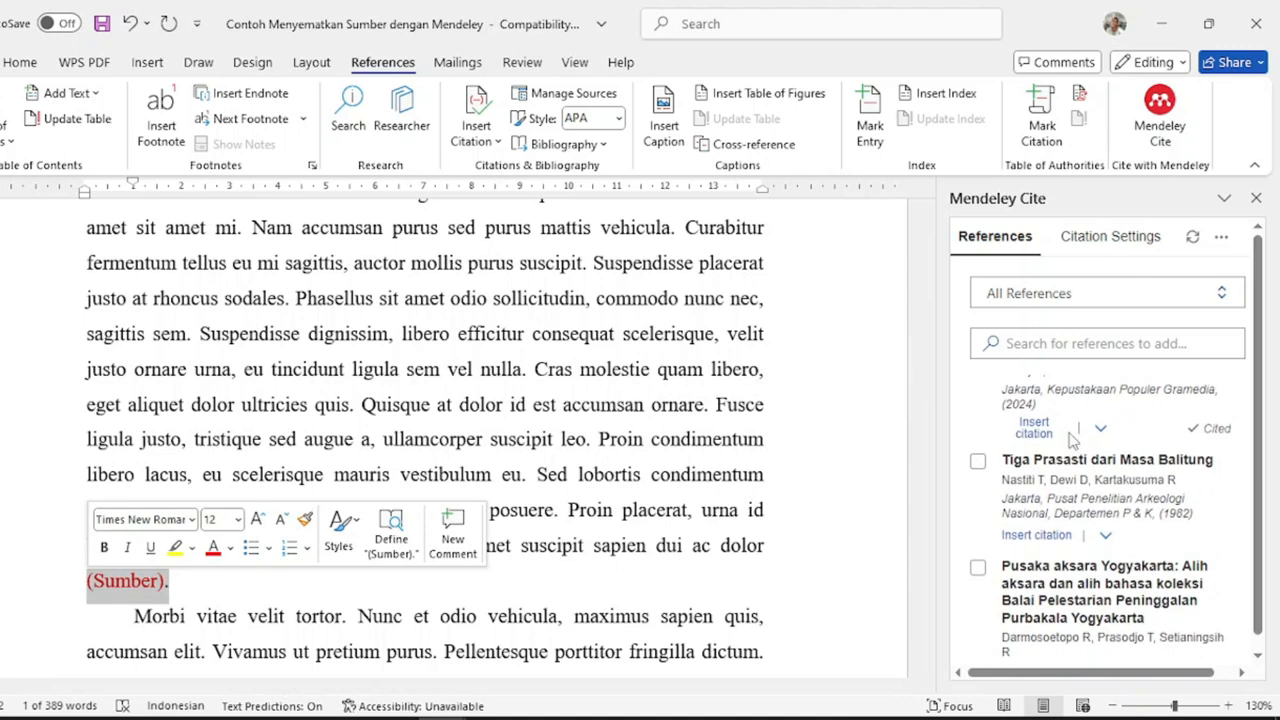
pyautogui.click(1048, 545)
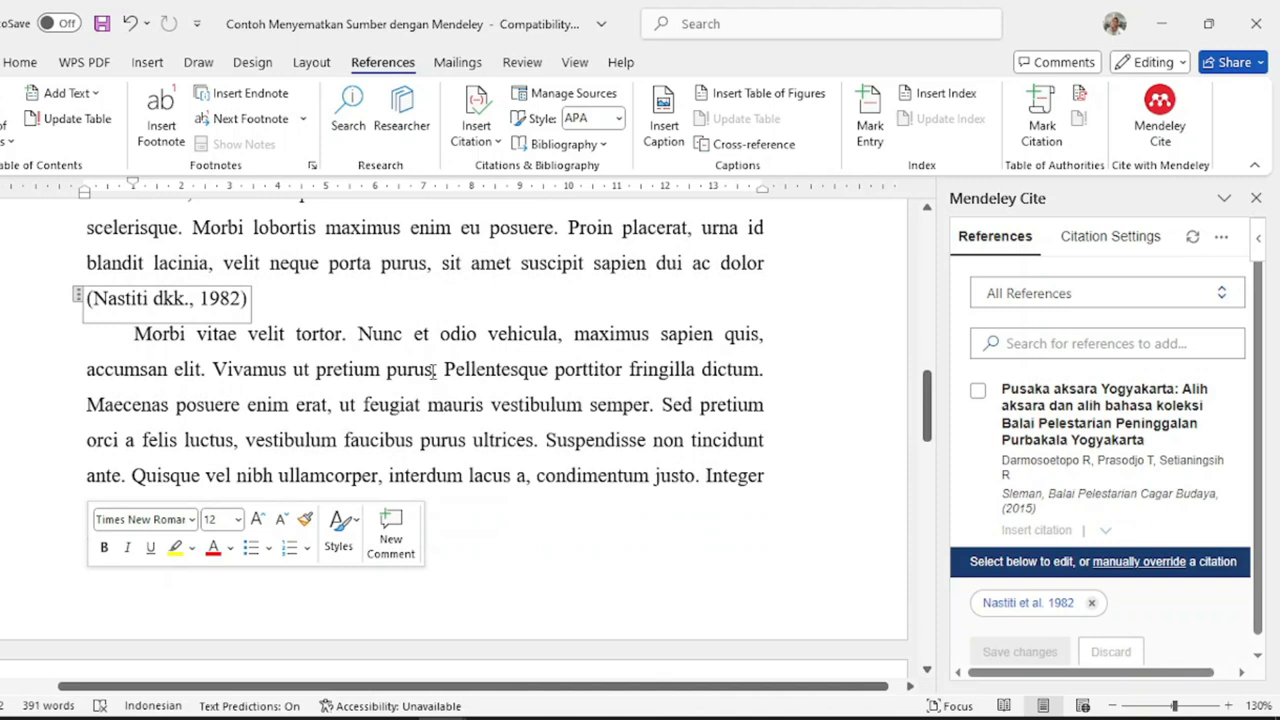
pyautogui.click(494, 369)
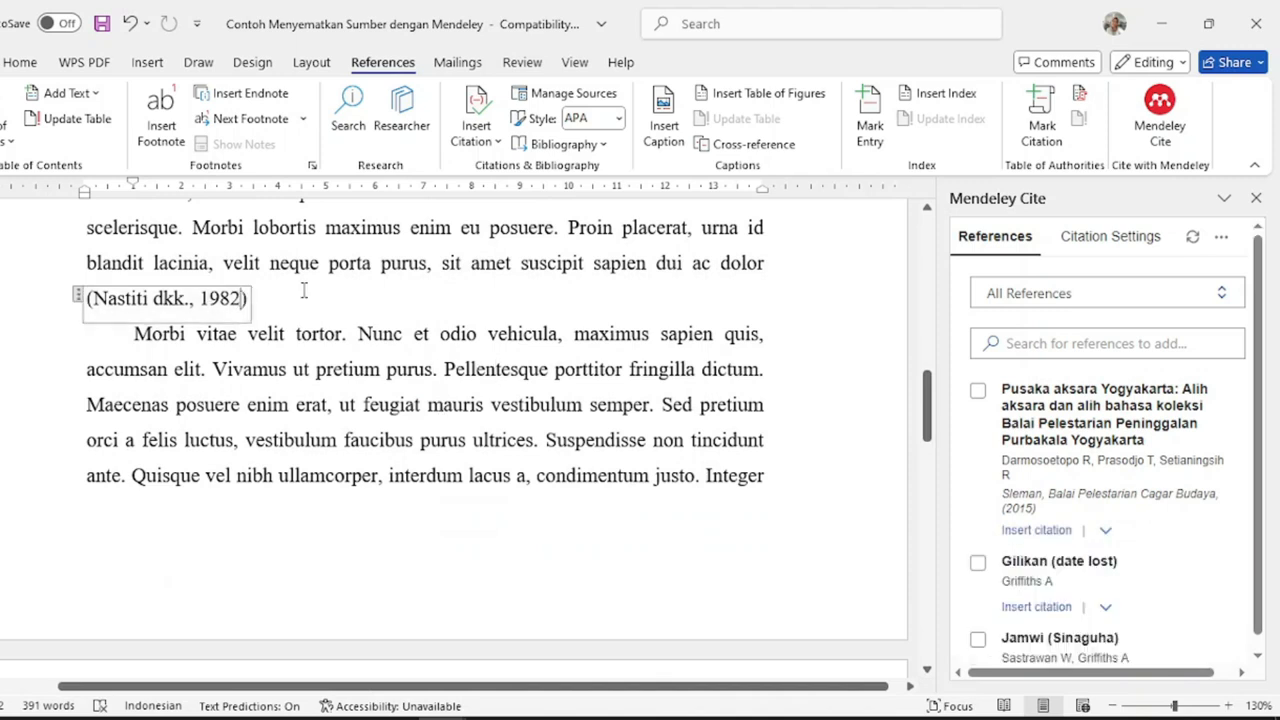
pyautogui.write(', hlm 70')
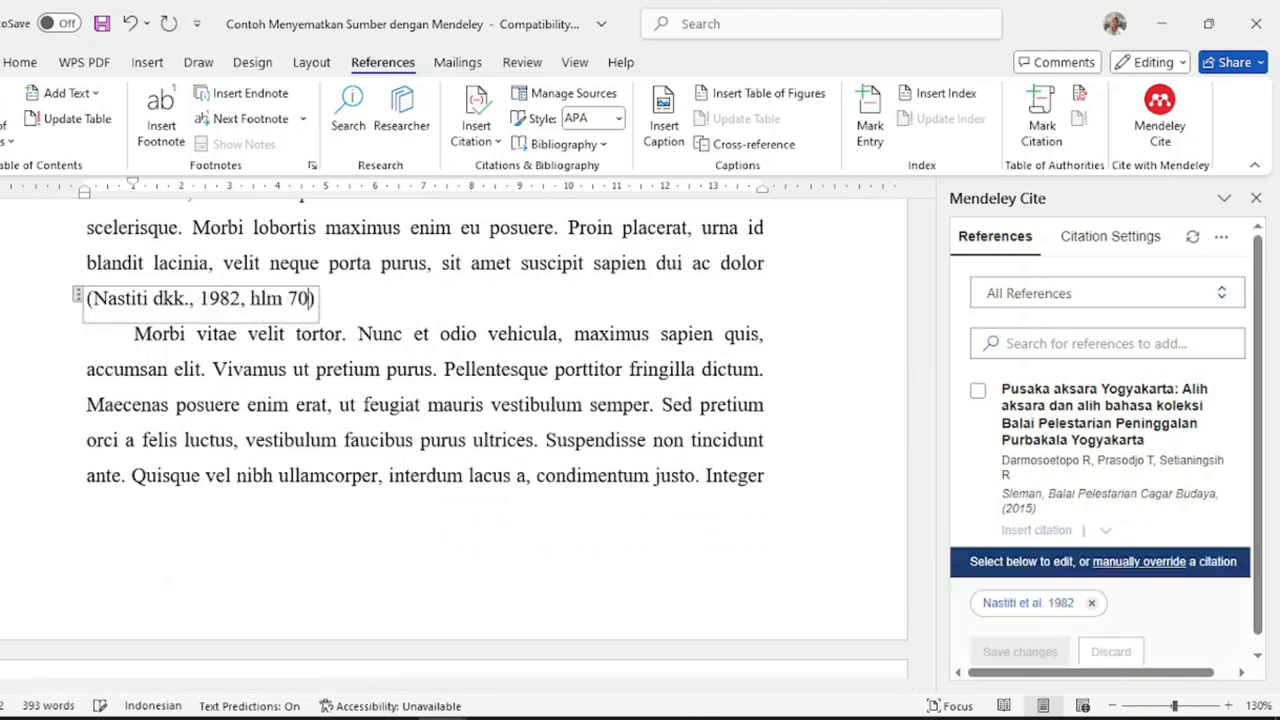
pyautogui.click(414, 396)
pyautogui.scroll(-3, 414, 397)
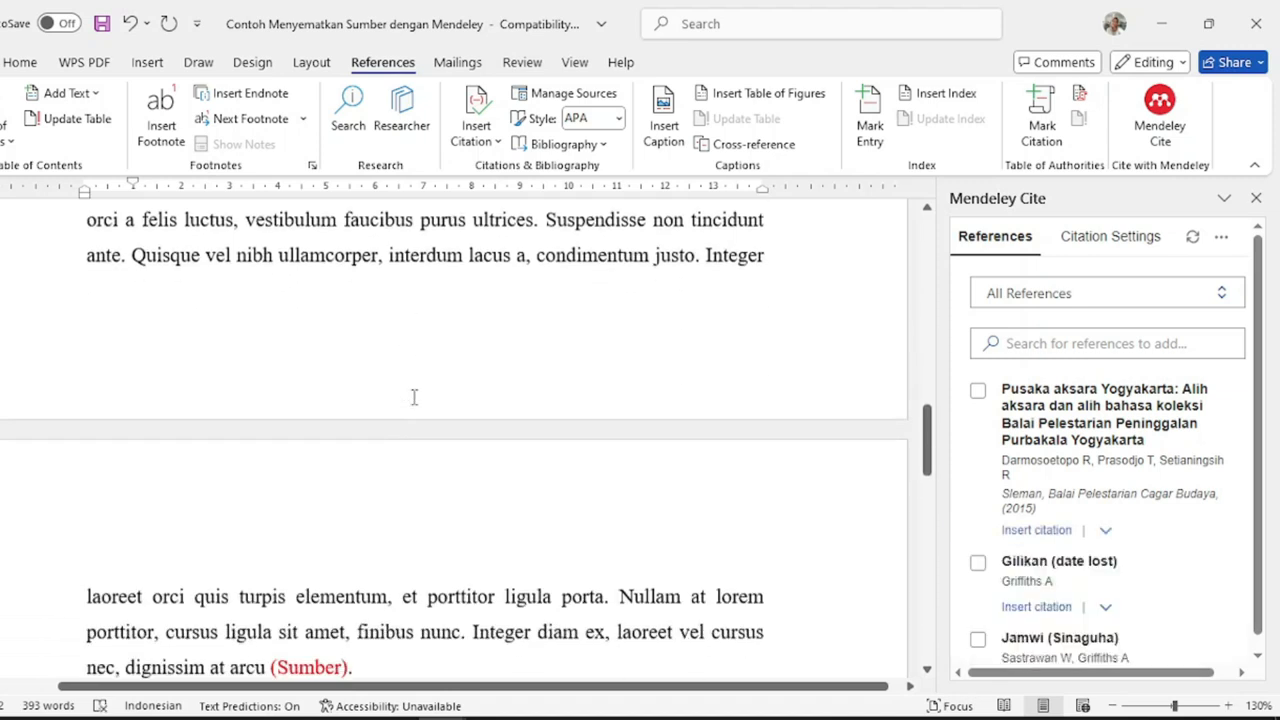
# - Replace the third (Sumber). placeholder with a combined Nastiti 2009 and Boechari 1985 citation
pyautogui.scroll(-1, 414, 397)
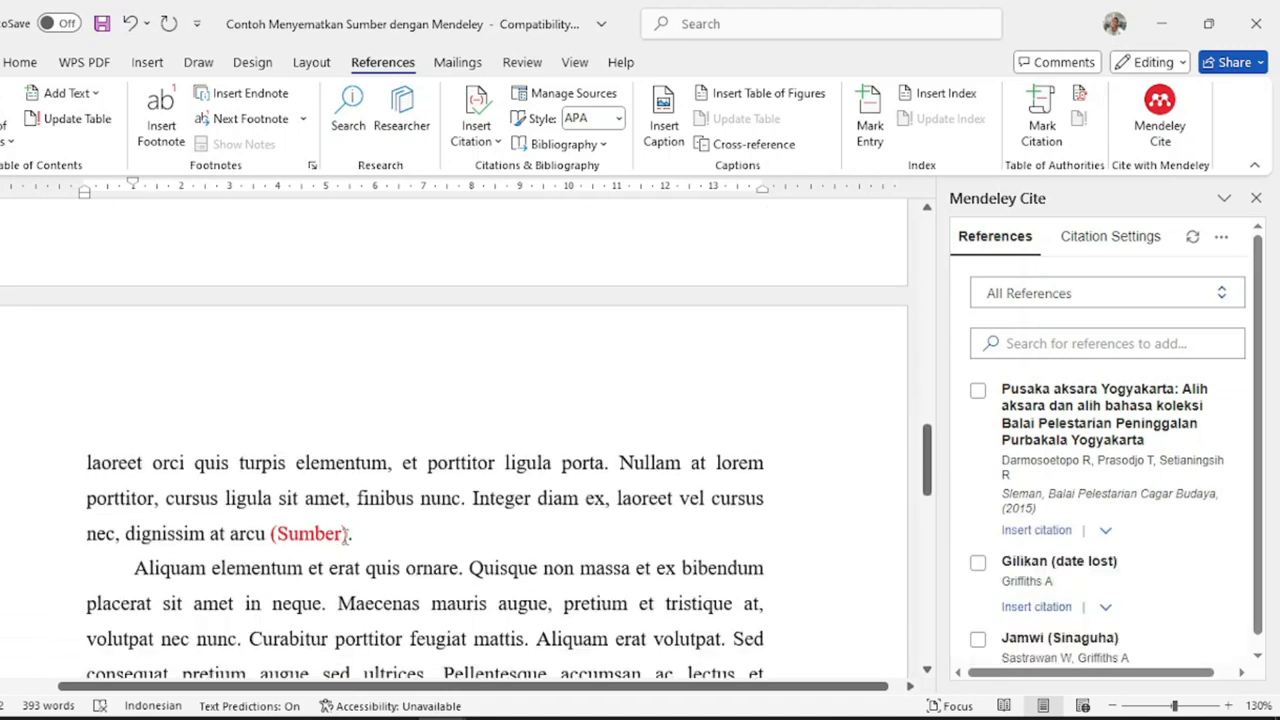
pyautogui.click(348, 534)
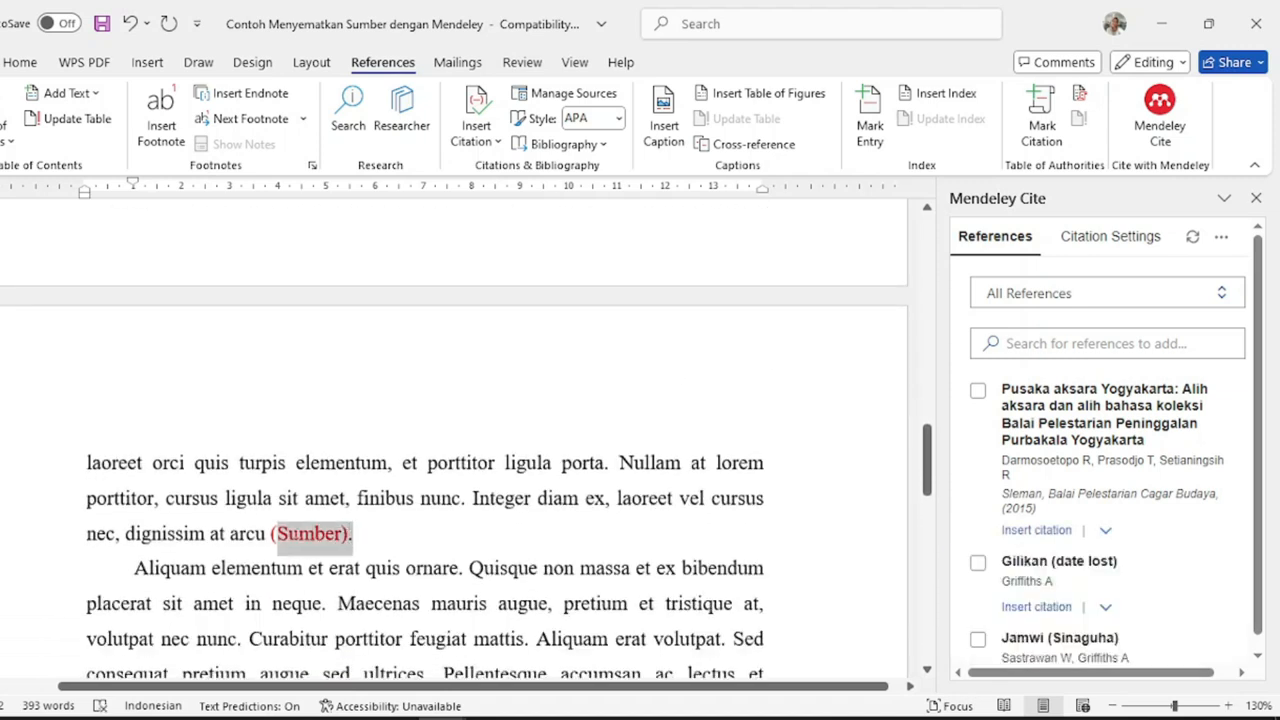
pyautogui.keyDown('shift'); pyautogui.click(272, 533); pyautogui.keyUp('shift')
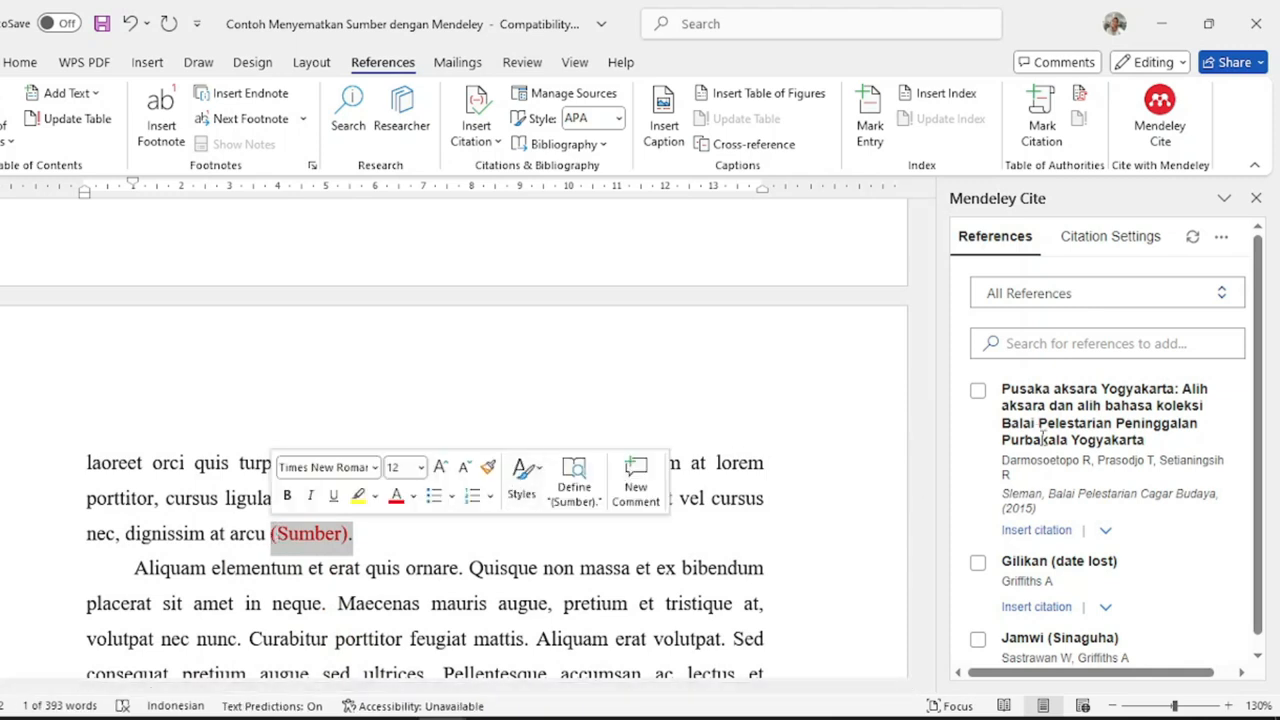
pyautogui.scroll(-10, 1078, 430)
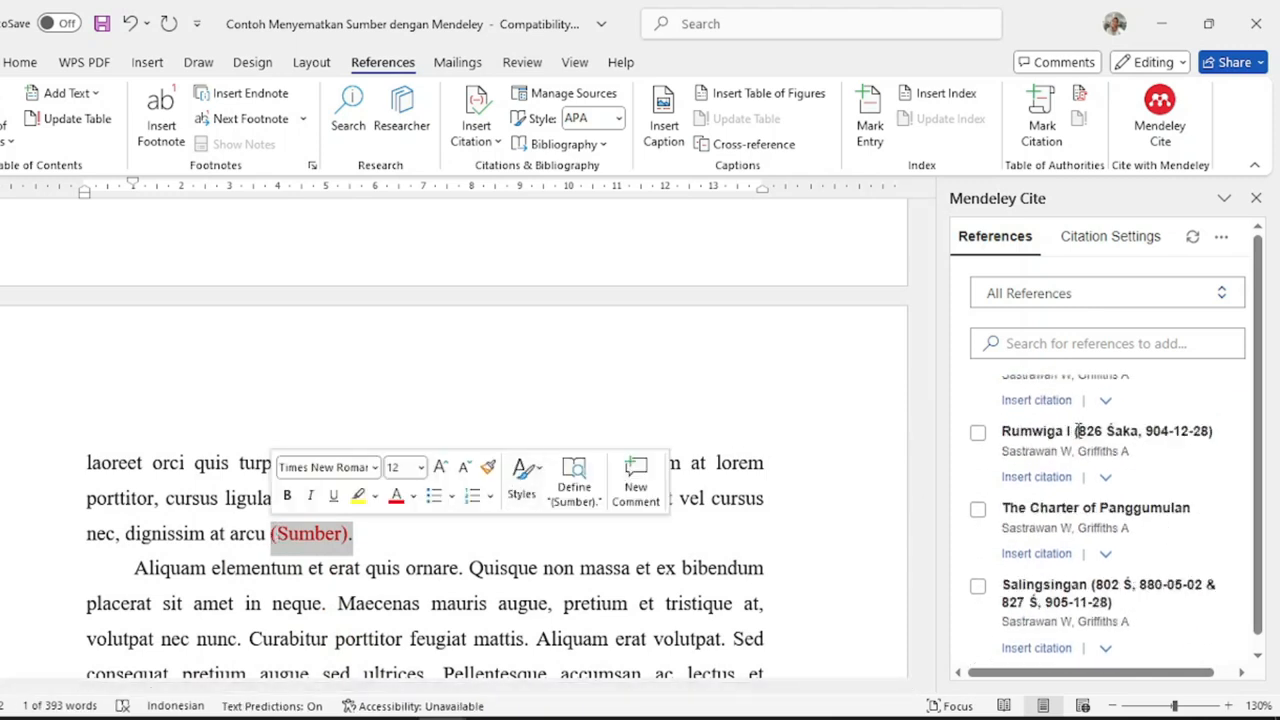
pyautogui.scroll(1, 1079, 430)
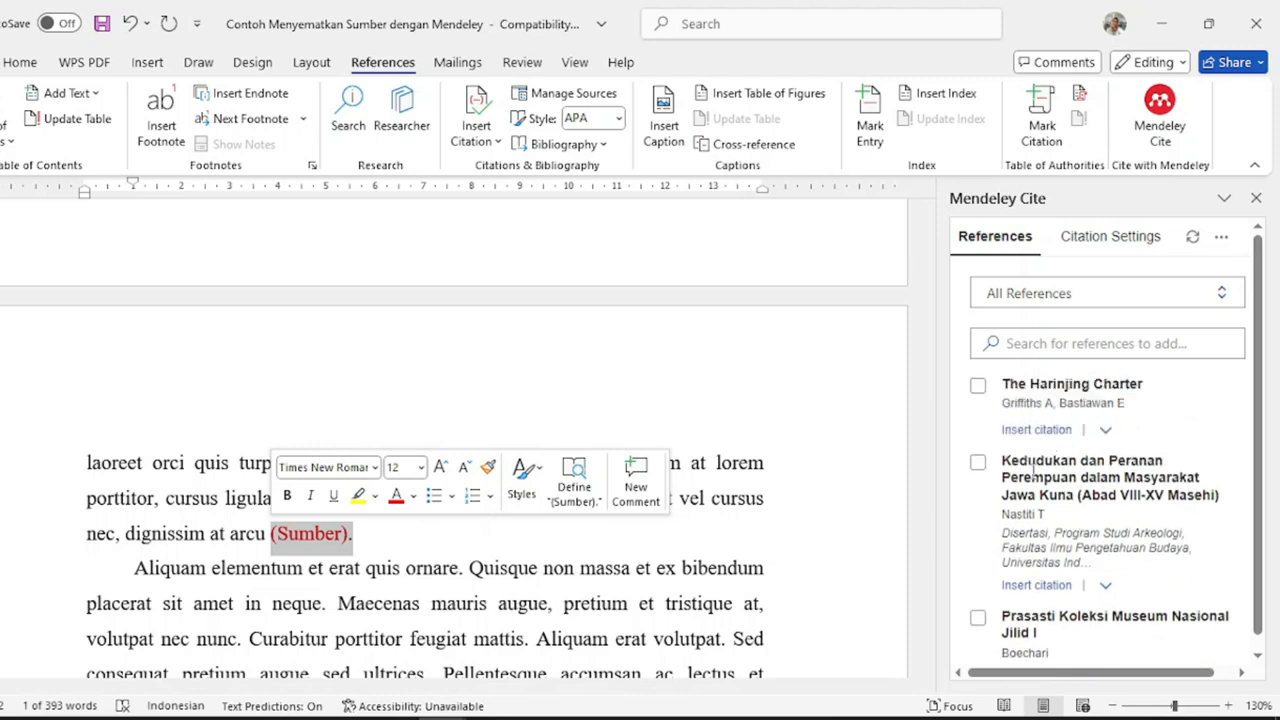
pyautogui.click(978, 464)
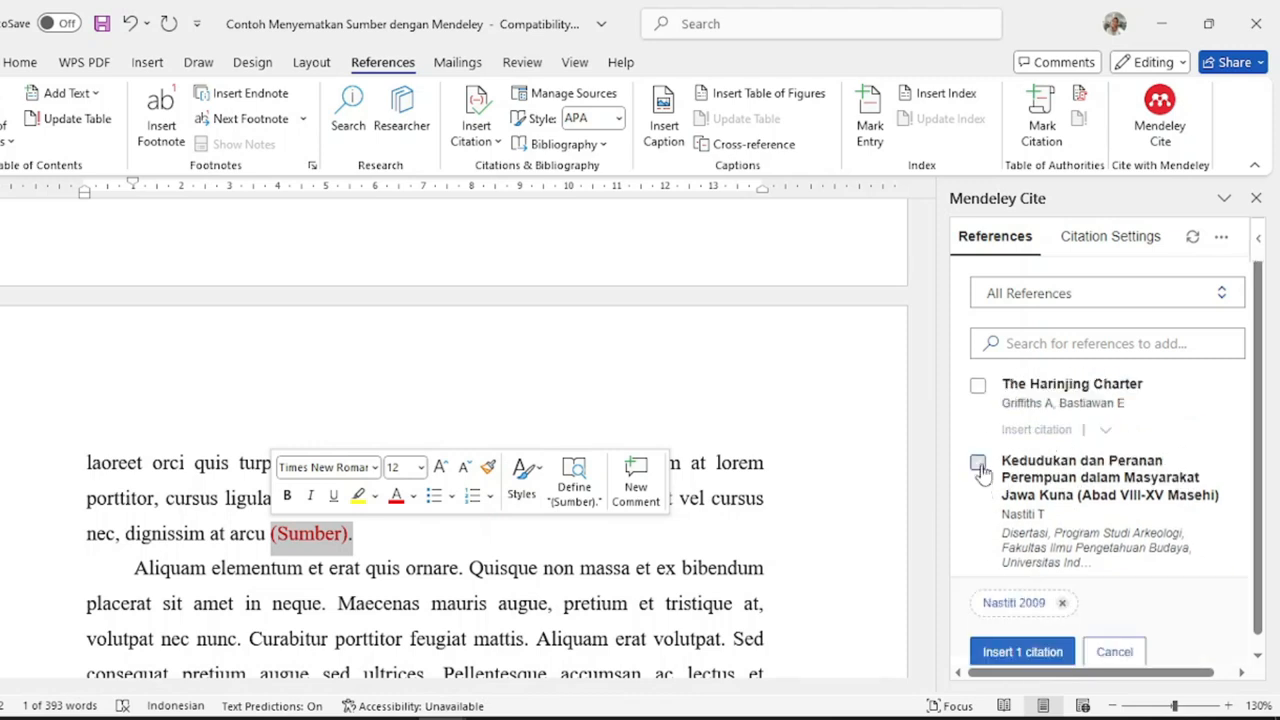
pyautogui.scroll(-1, 980, 474)
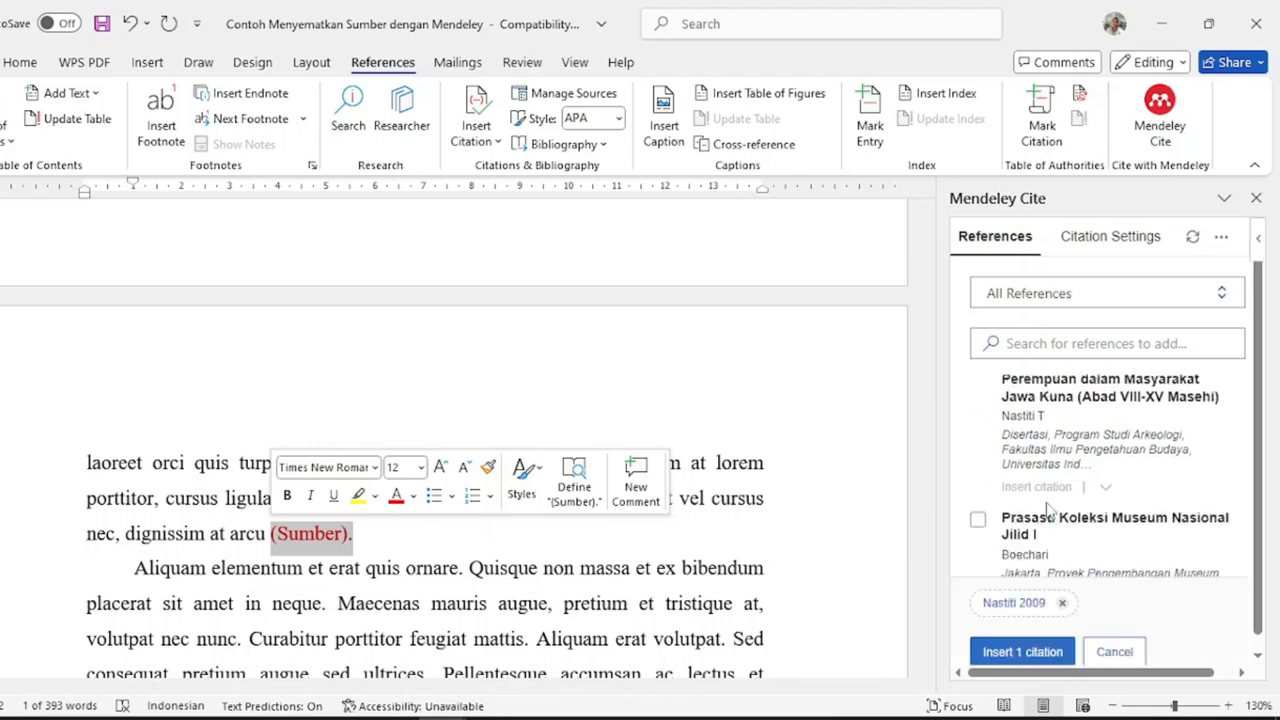
pyautogui.click(978, 524)
pyautogui.scroll(-1, 979, 530)
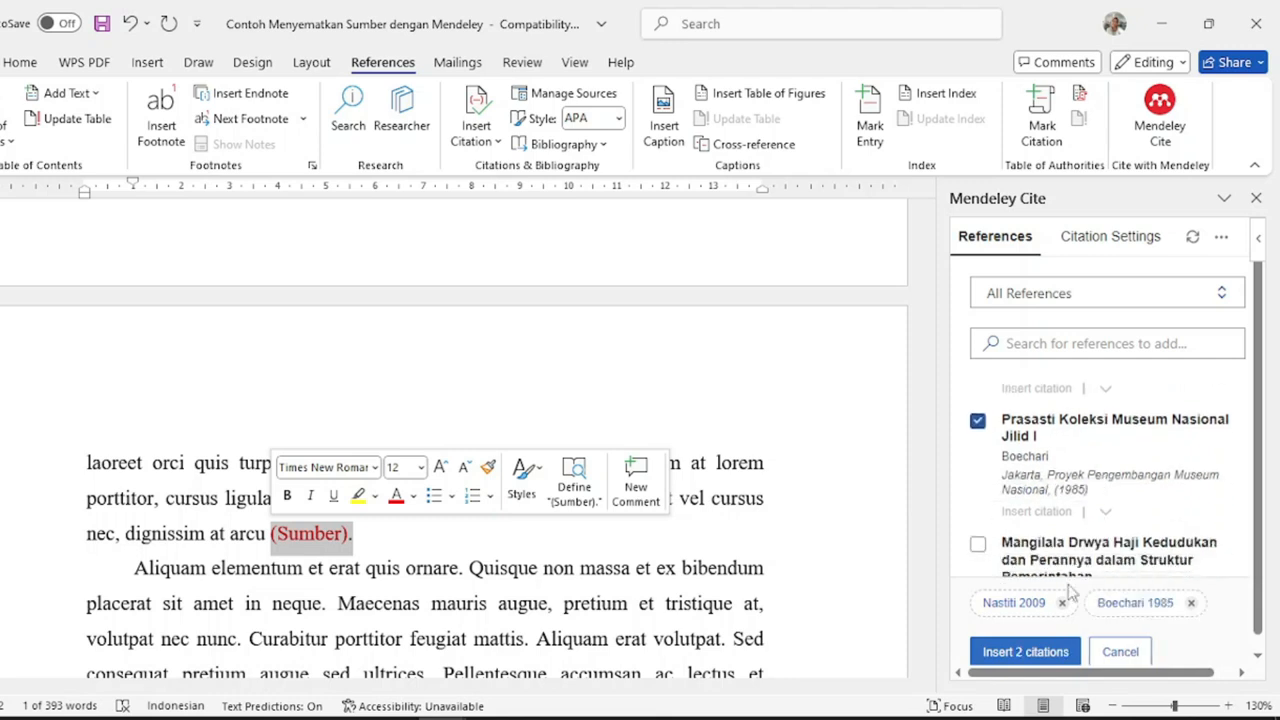
pyautogui.click(1025, 652)
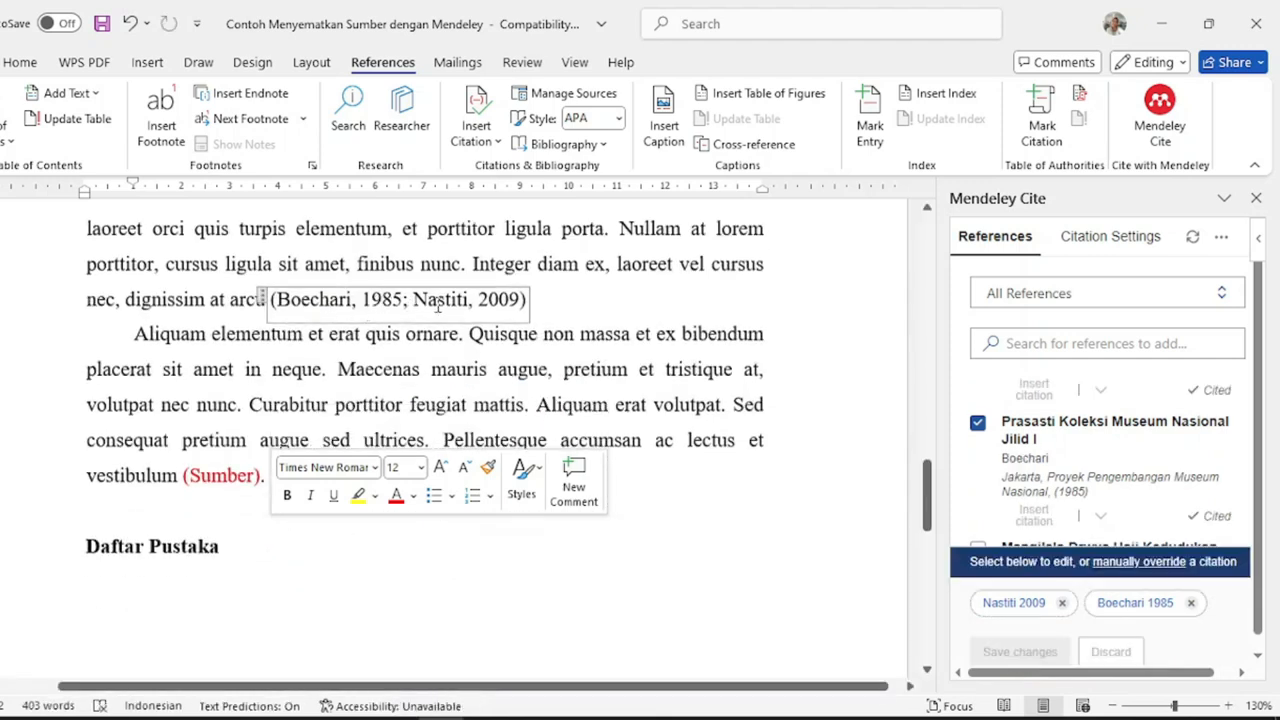
# - Add pages hlm. 3 and hlm 85 to the Boechari and Nastiti citation, then select the next placeholder
pyautogui.click(622, 362)
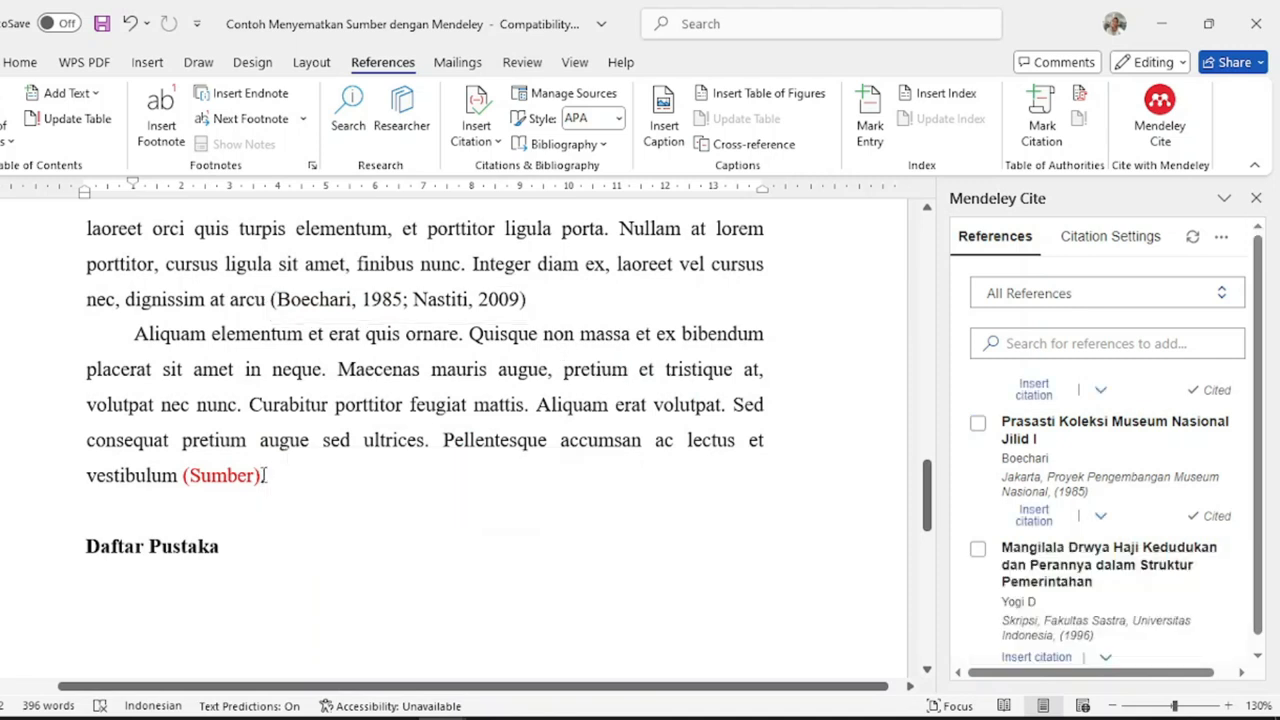
pyautogui.click(400, 300)
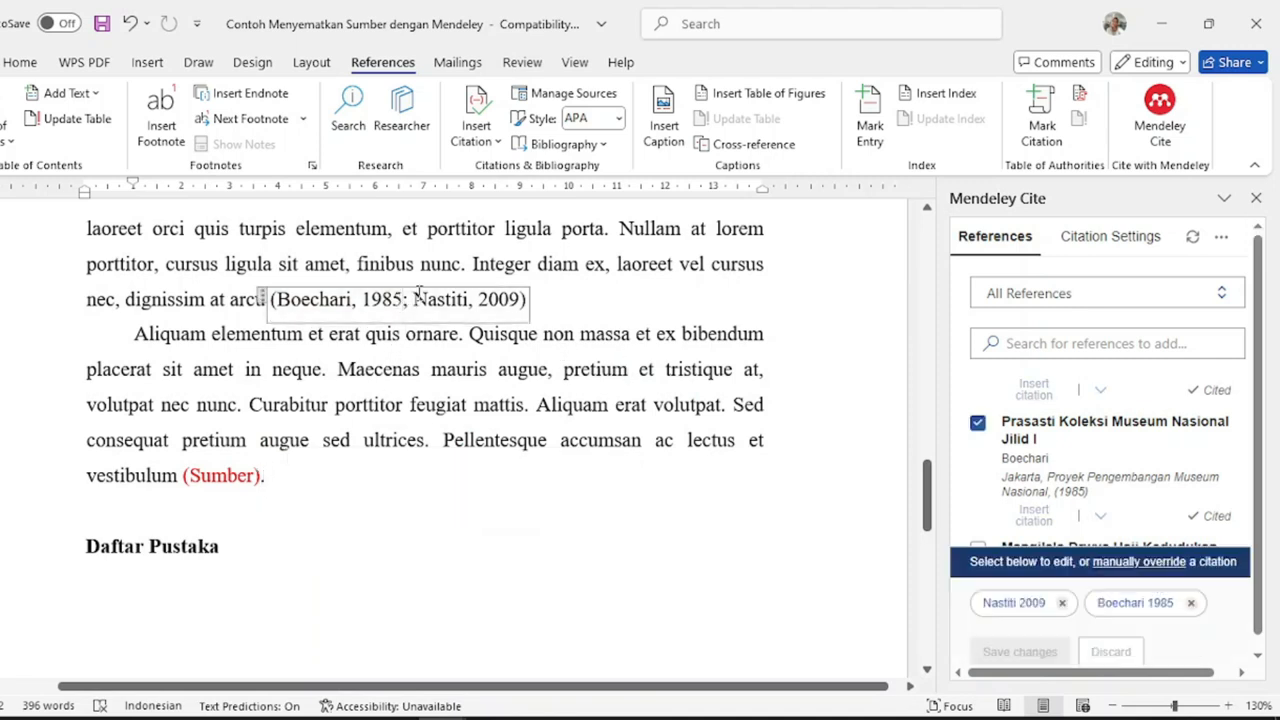
pyautogui.write(', hlm. 3; Nastiti')
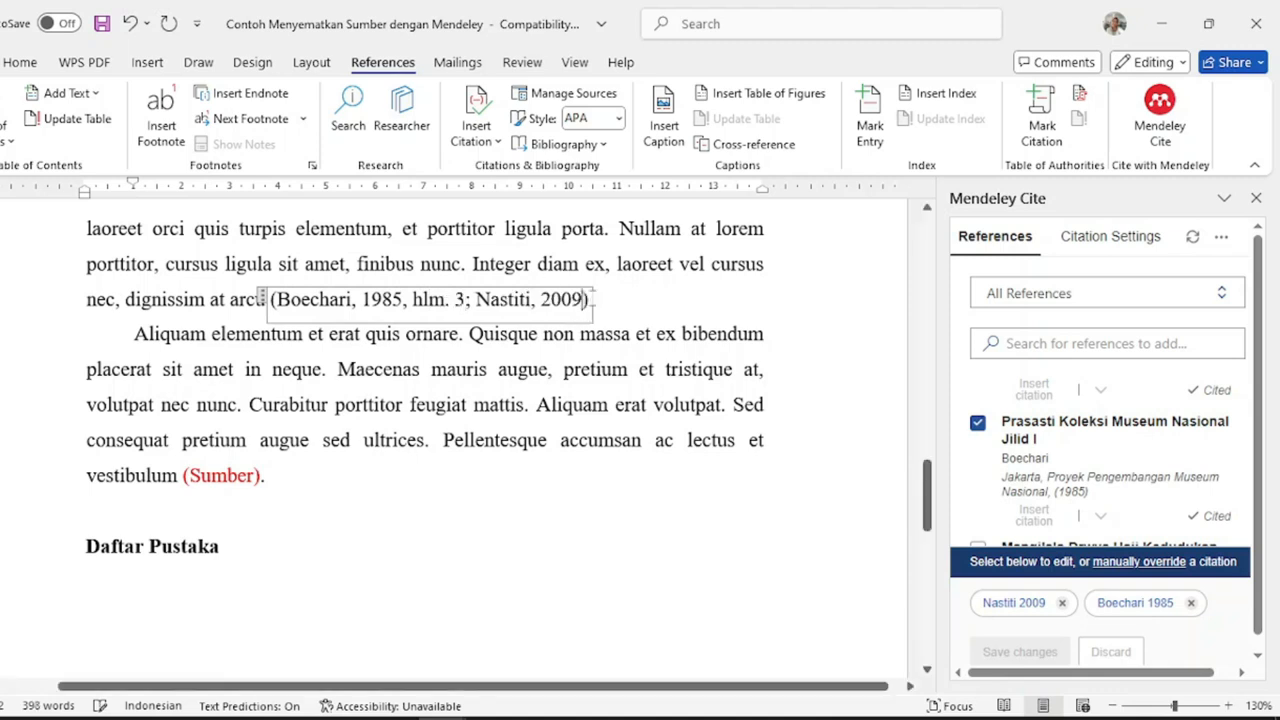
pyautogui.write(', 2009, hlm 8')
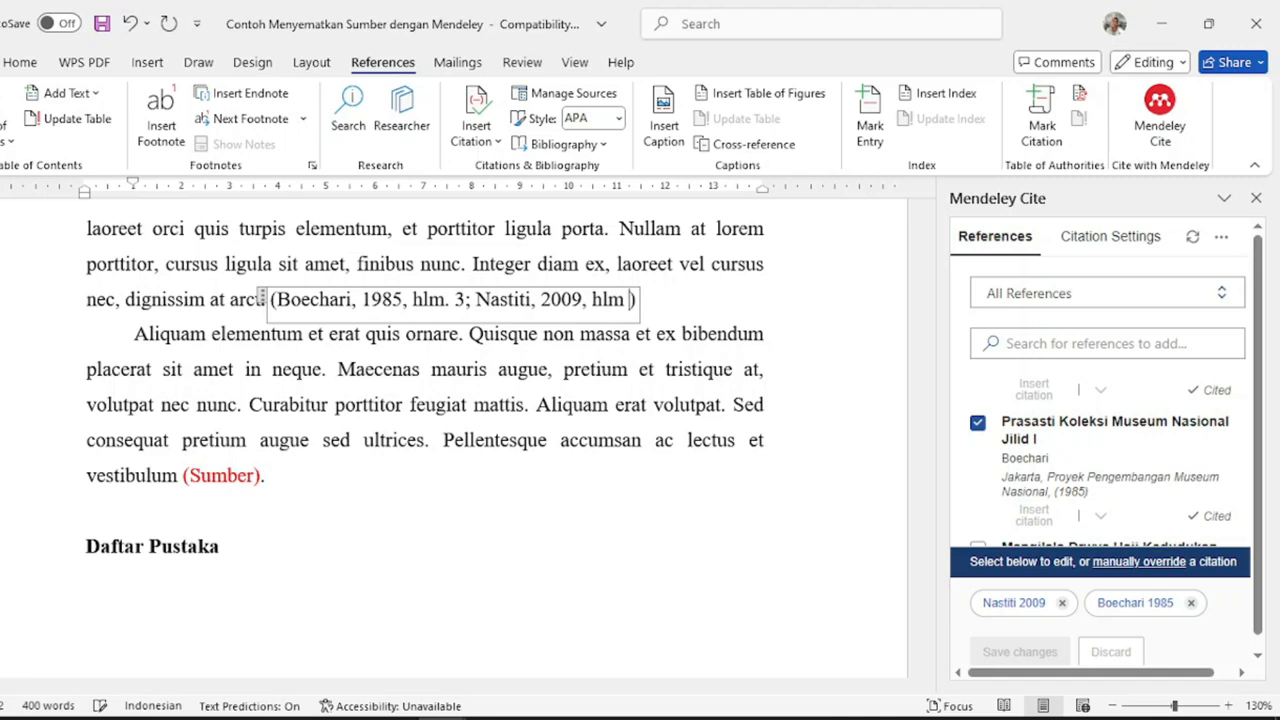
pyautogui.write('5')
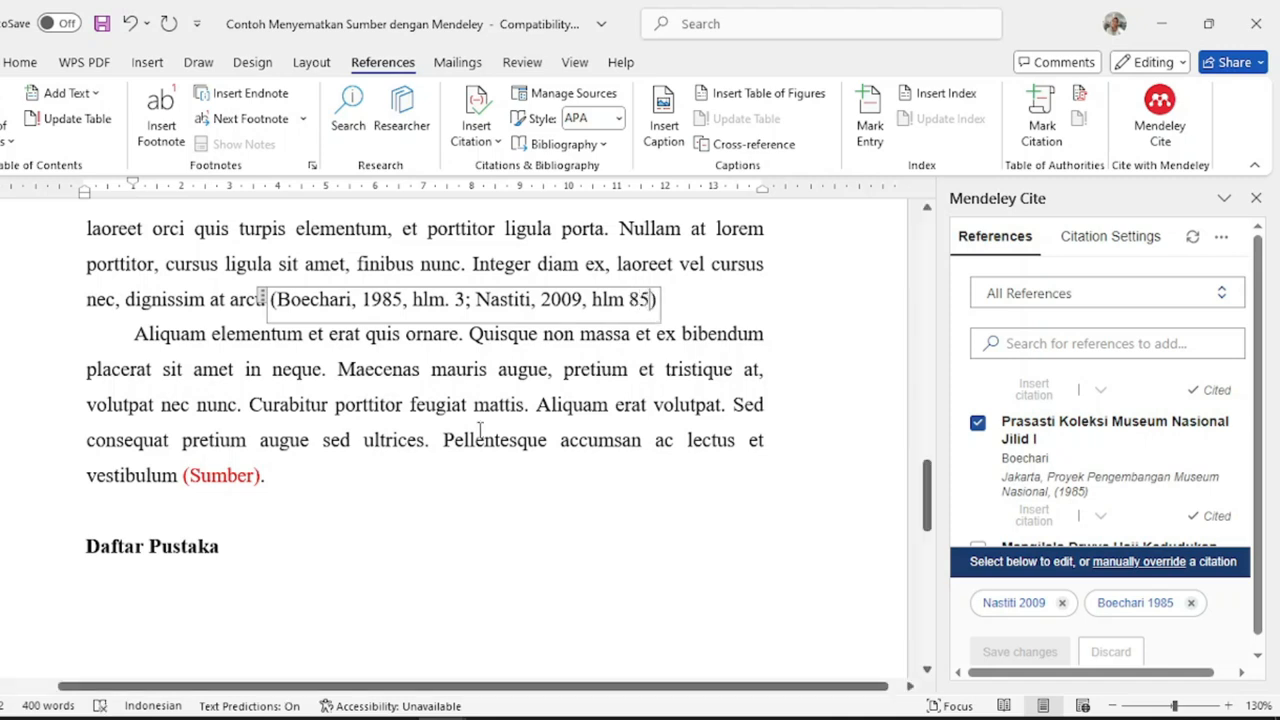
pyautogui.doubleClick(262, 474)
pyautogui.moveTo(190, 476); pyautogui.dragTo(184, 476)
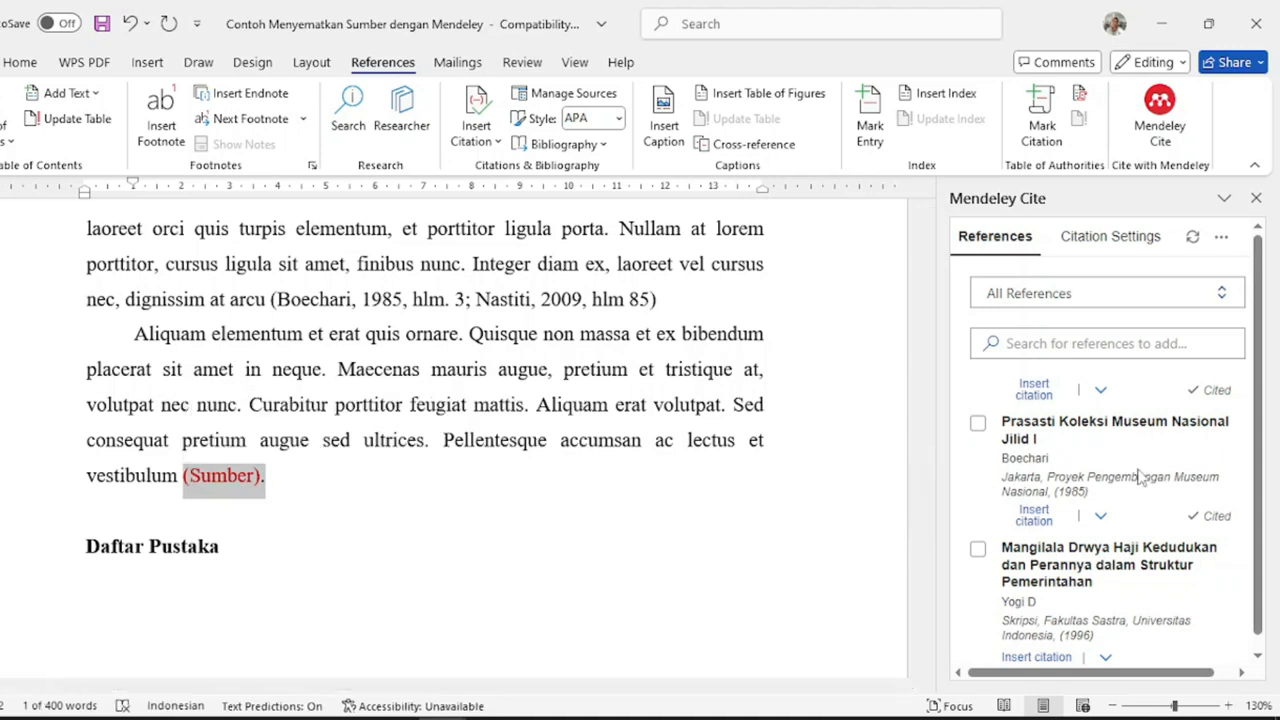
# - Replace the remaining (Sumber). placeholder with the Yogi 1996 citation
pyautogui.scroll(-1, 1078, 555)
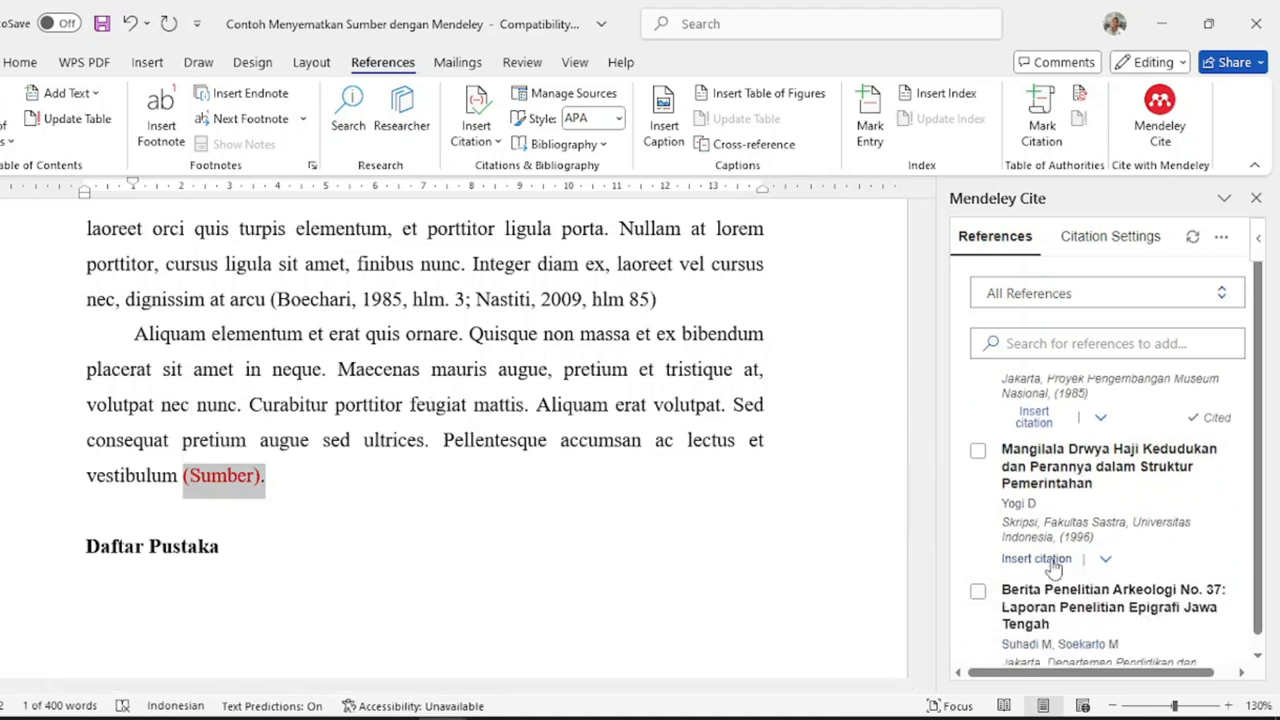
pyautogui.click(1053, 560)
pyautogui.click(431, 371)
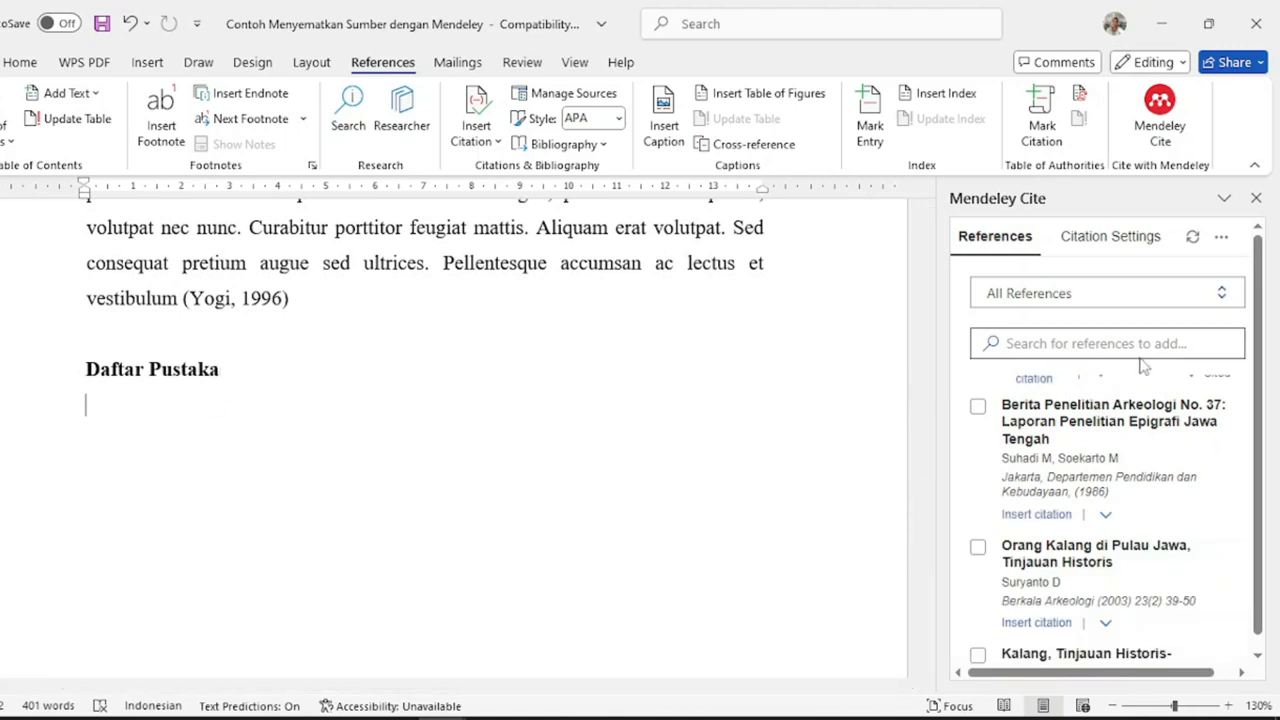
# - Insert the Mendeley bibliography of five APA entries under the Daftar Pustaka heading
pyautogui.click(1224, 237)
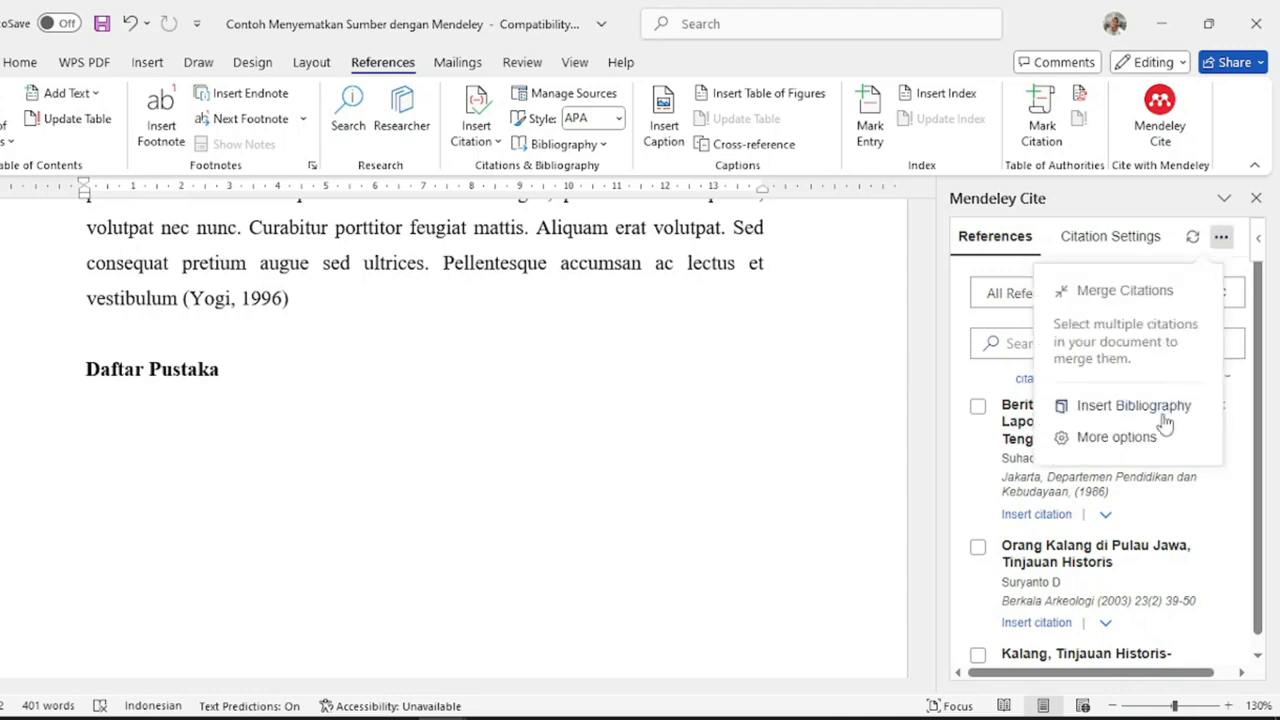
pyautogui.click(1226, 268)
pyautogui.click(1222, 240)
pyautogui.click(1133, 406)
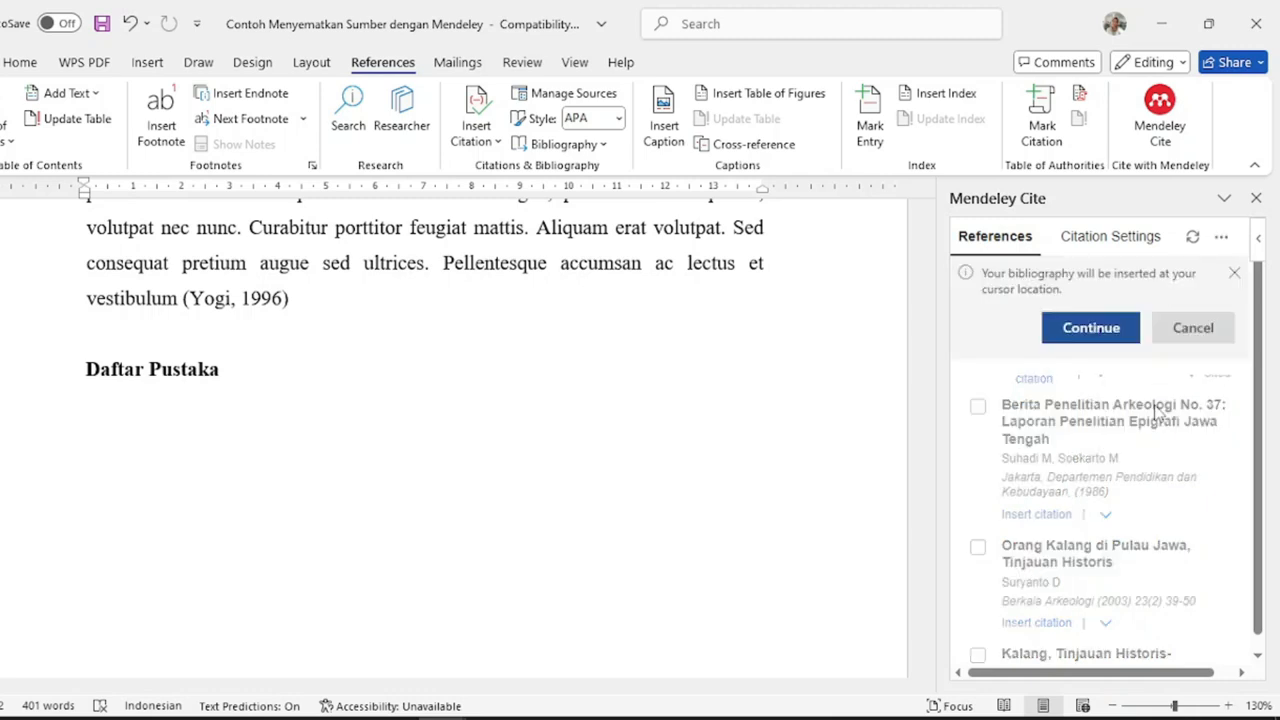
pyautogui.click(1090, 329)
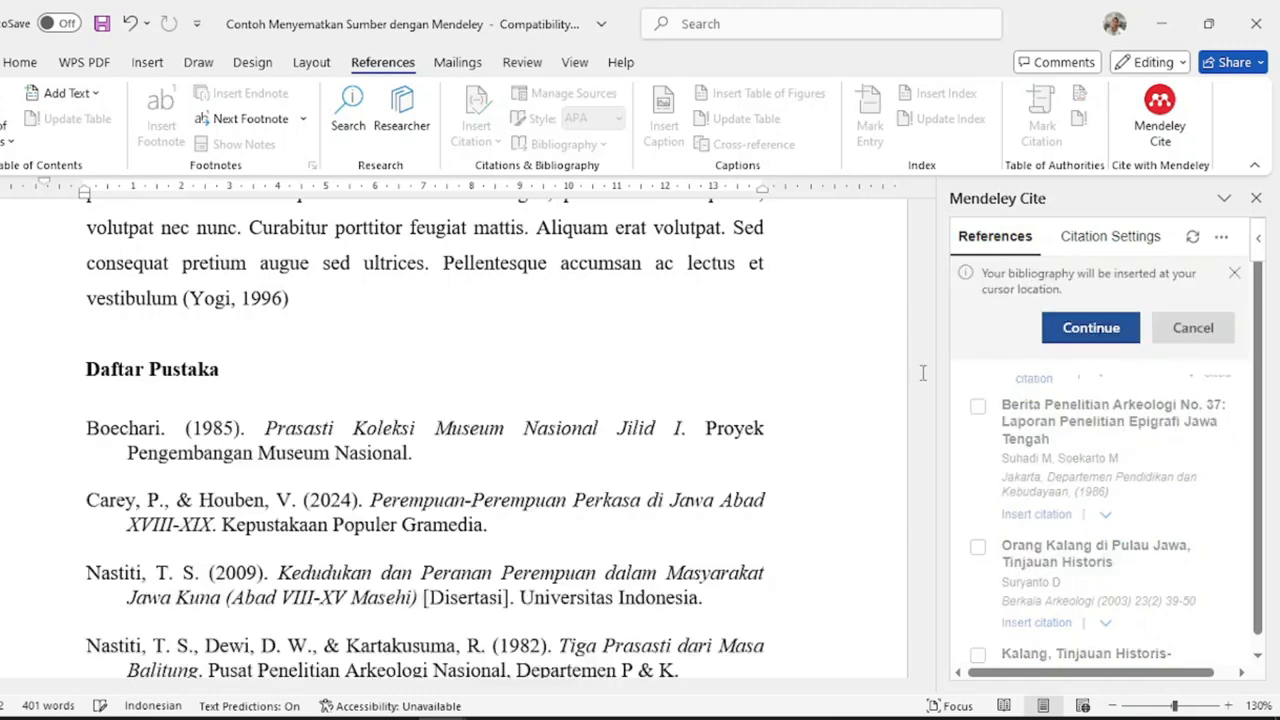
pyautogui.scroll(5, 523, 383)
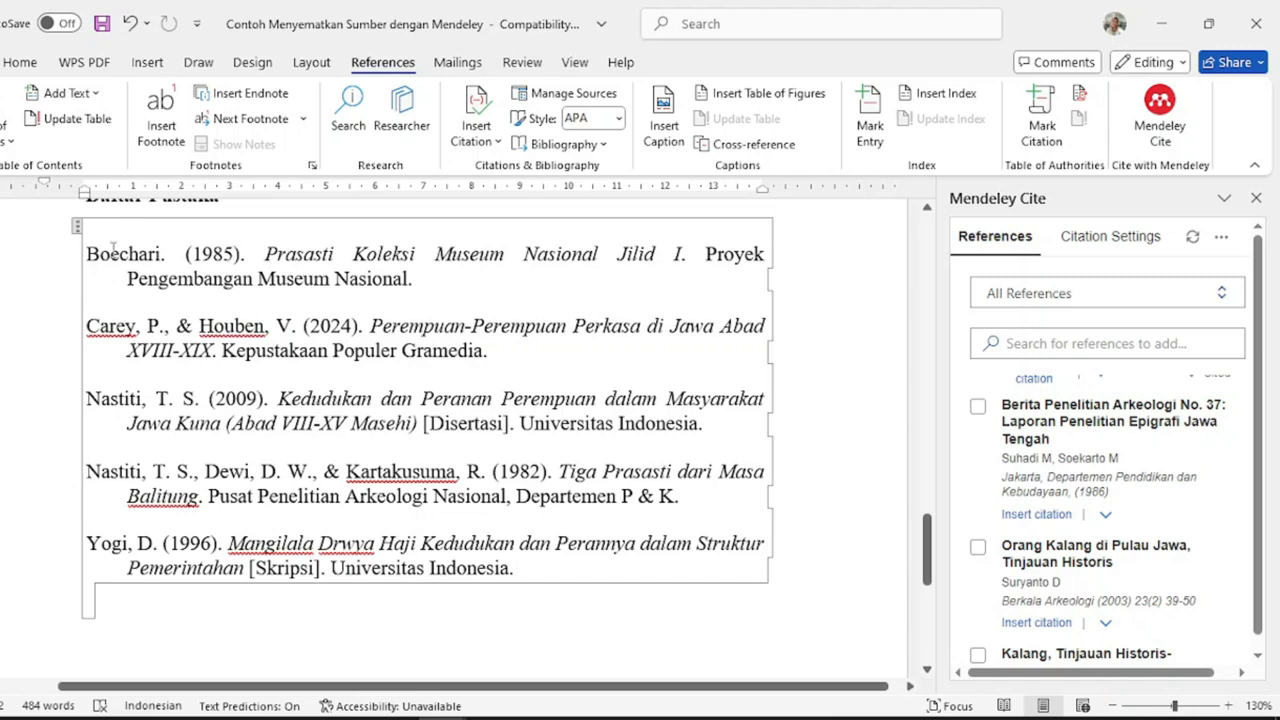
# - Remove the space before and after the five bibliography entries and set their line spacing to 1.15
pyautogui.moveTo(86, 238); pyautogui.dragTo(502, 598)
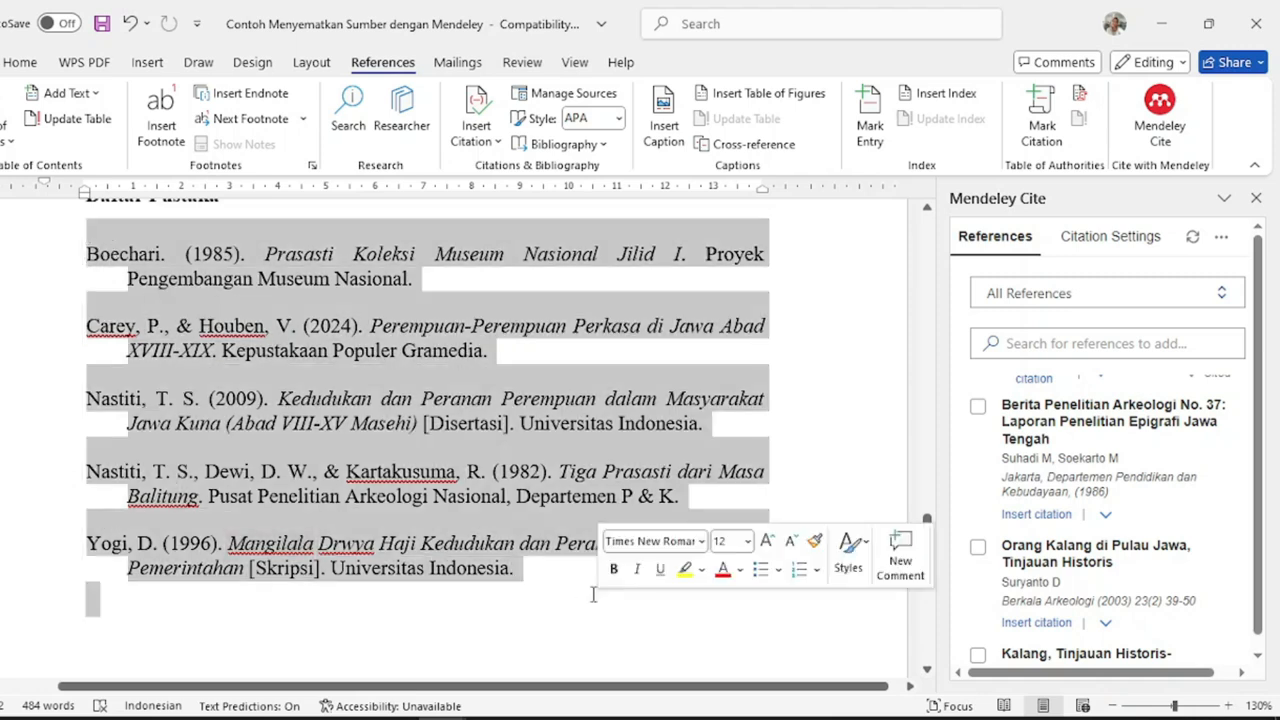
pyautogui.click(19, 62)
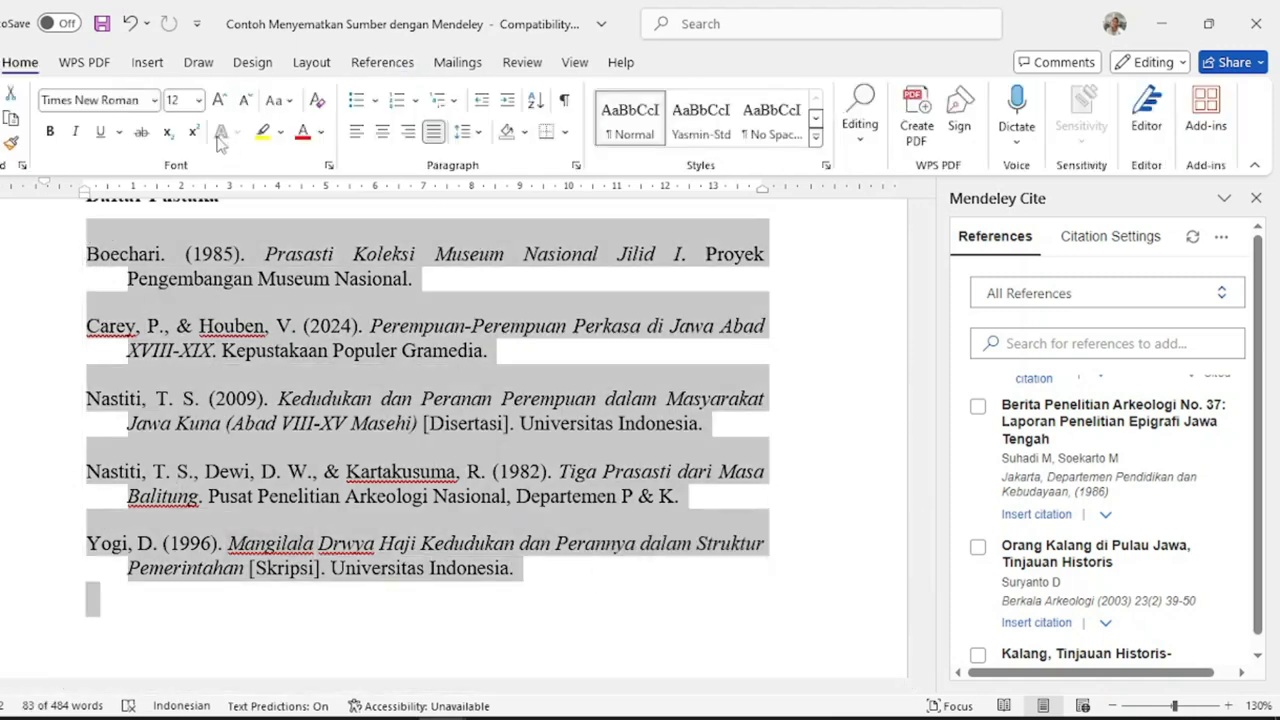
pyautogui.click(480, 133)
pyautogui.click(540, 355)
pyautogui.click(479, 133)
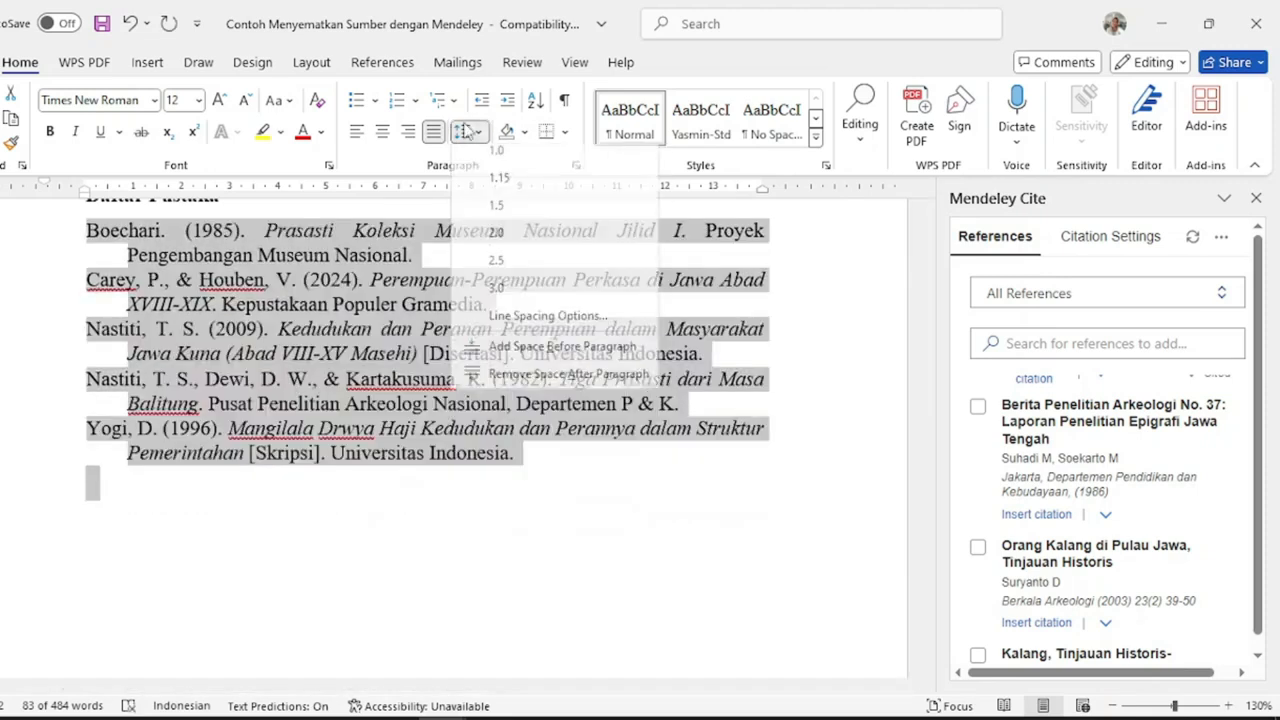
pyautogui.click(513, 383)
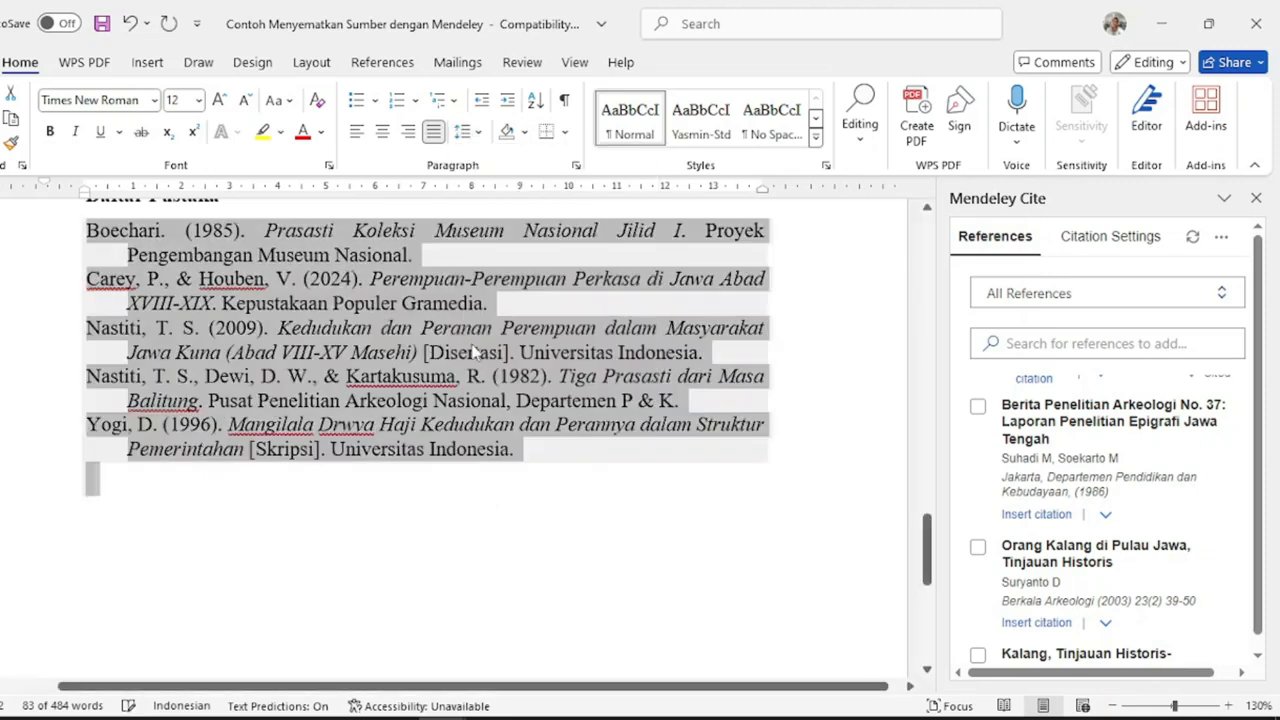
pyautogui.click(480, 133)
pyautogui.click(498, 184)
pyautogui.click(531, 268)
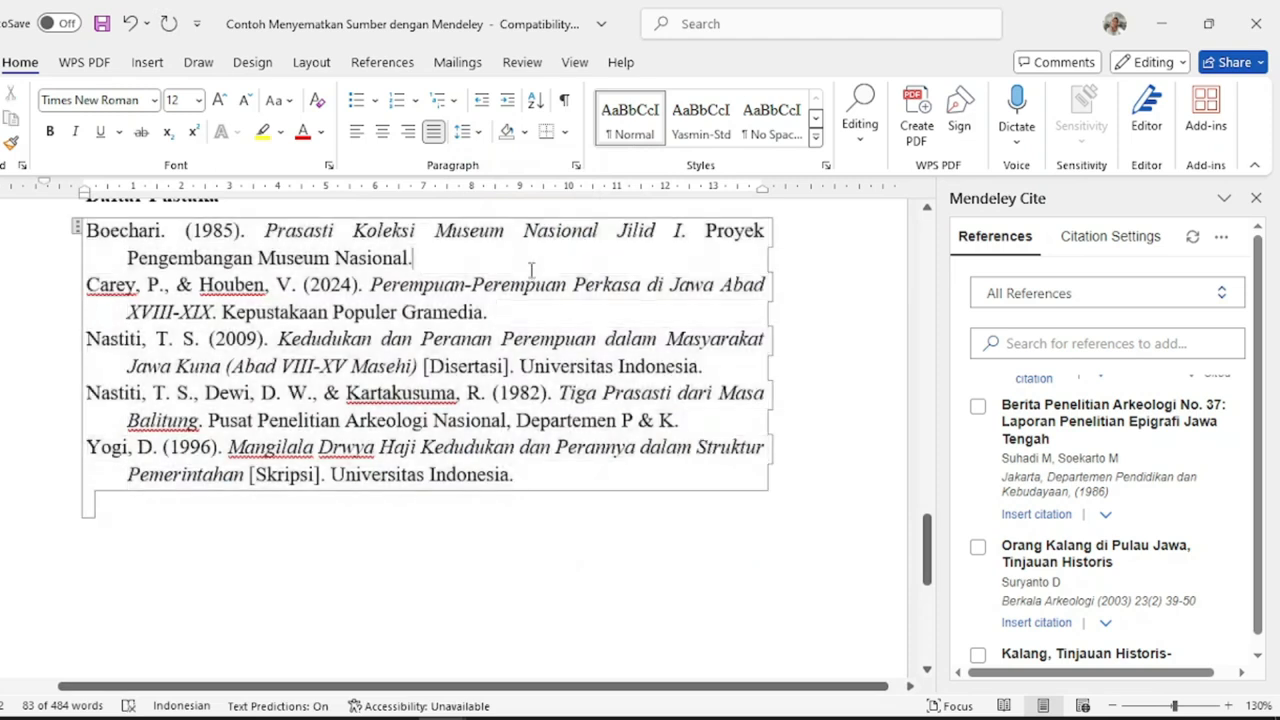
pyautogui.scroll(2, 531, 268)
pyautogui.click(513, 300)
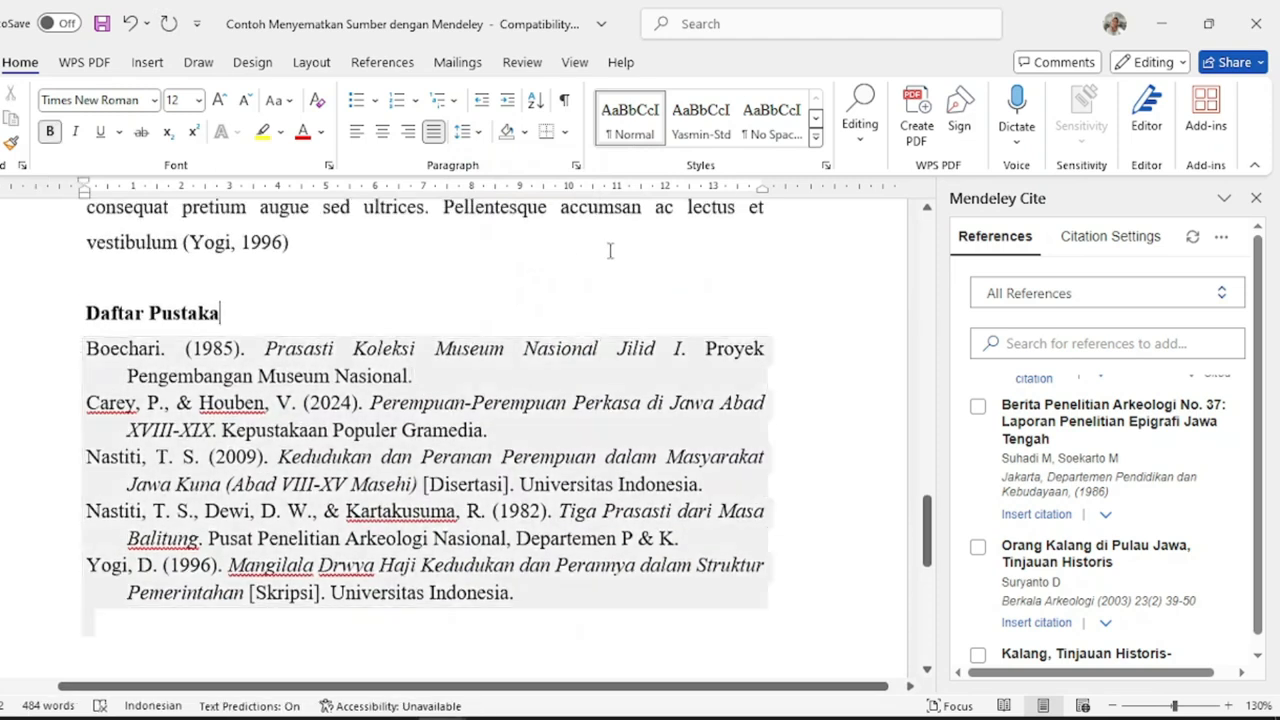
pyautogui.keyDown('ctrl'); pyautogui.scroll(-2, 610, 250); pyautogui.keyUp('ctrl')
# - Review the paper, selecting the Carey & Houben citation and then the Boechari/Nastiti citation
pyautogui.scroll(-1, 608, 249)
pyautogui.scroll(5, 603, 251)
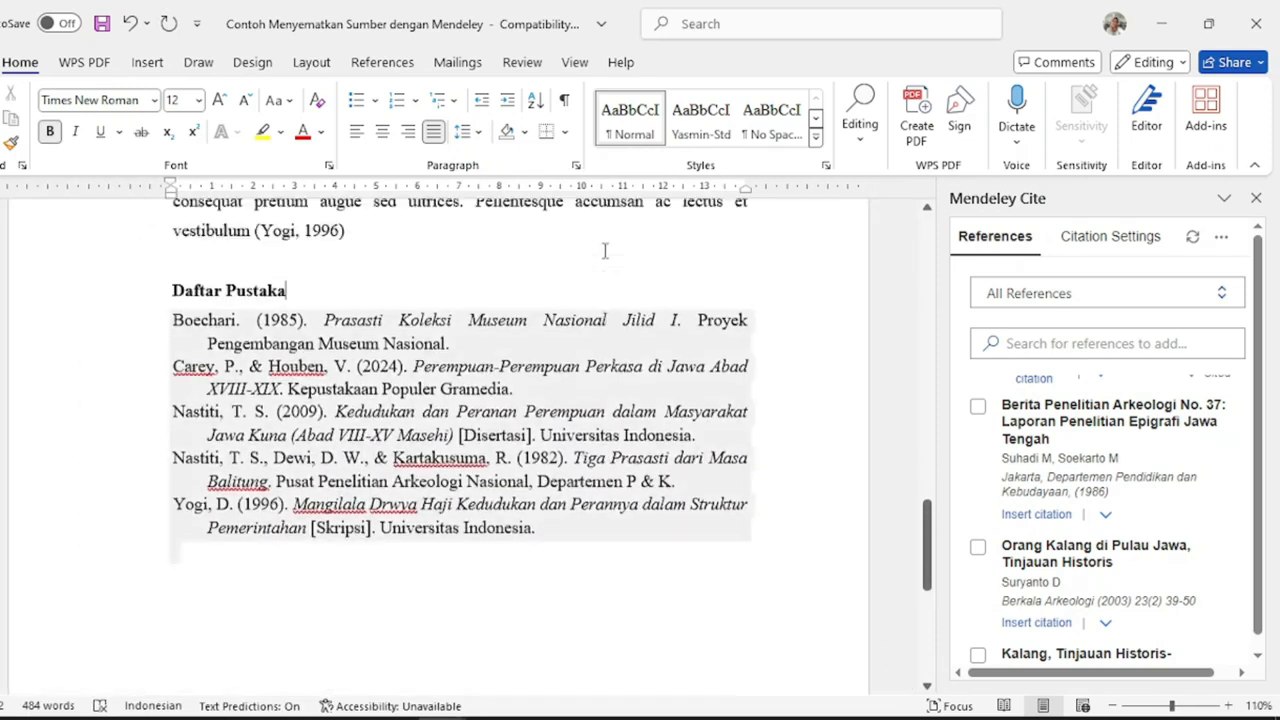
pyautogui.scroll(10, 603, 287)
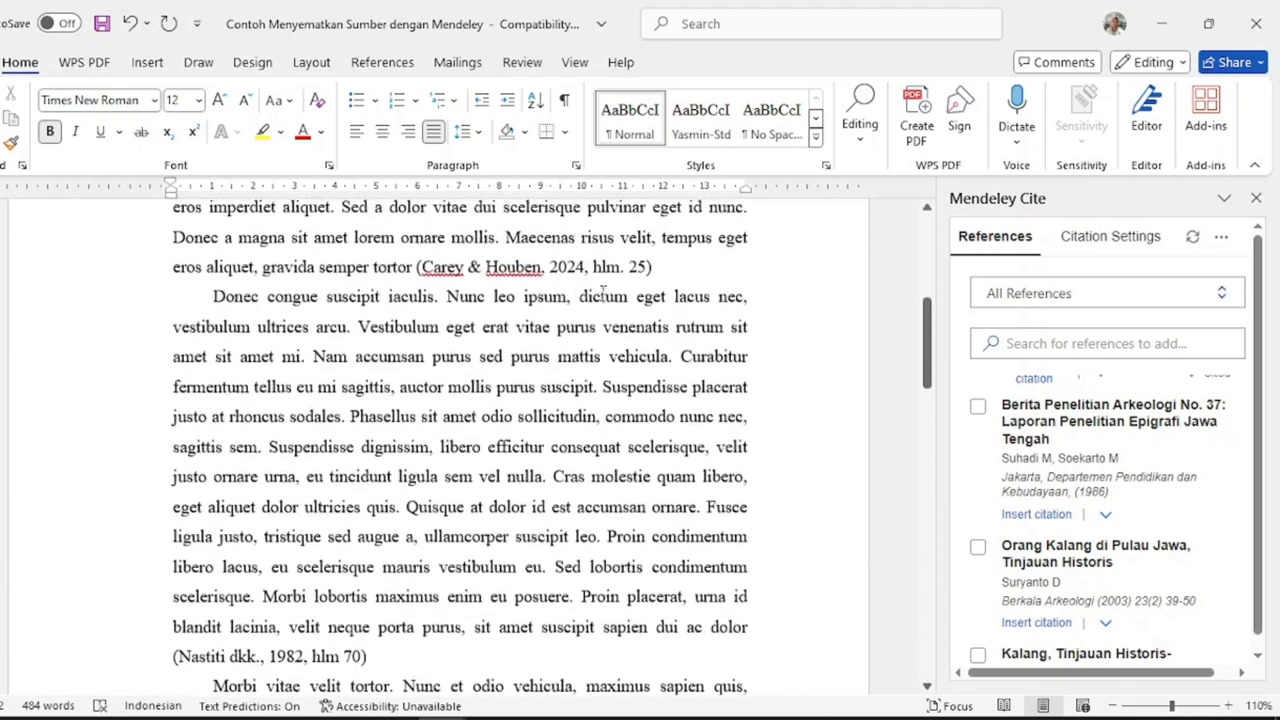
pyautogui.click(464, 320)
pyautogui.scroll(-2, 552, 327)
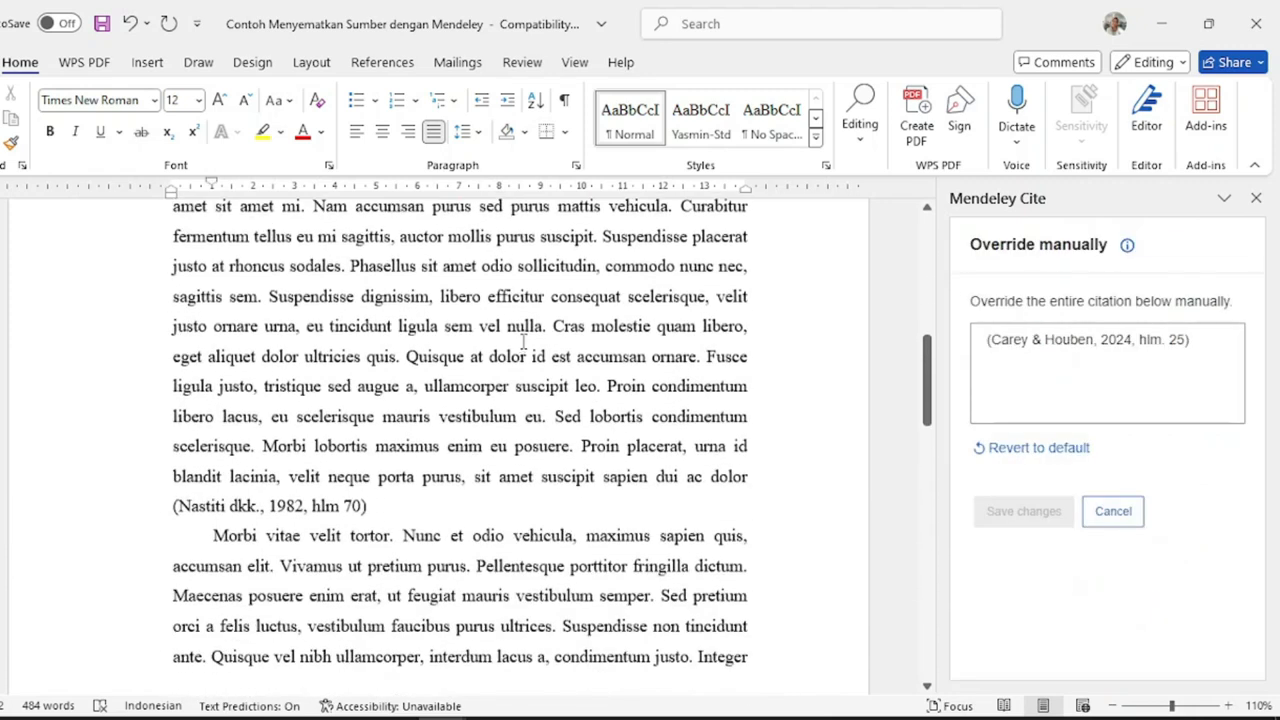
pyautogui.scroll(-2, 527, 347)
pyautogui.scroll(-5, 349, 351)
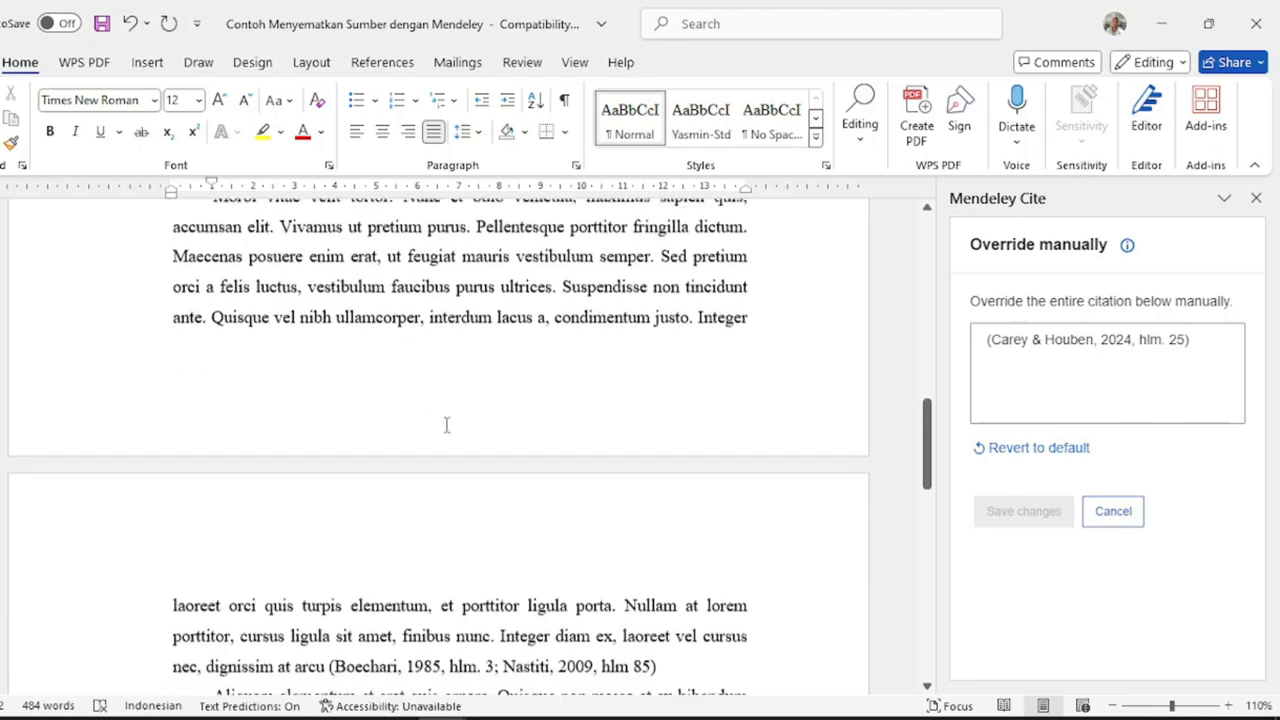
pyautogui.click(308, 500)
pyautogui.scroll(-3, 529, 508)
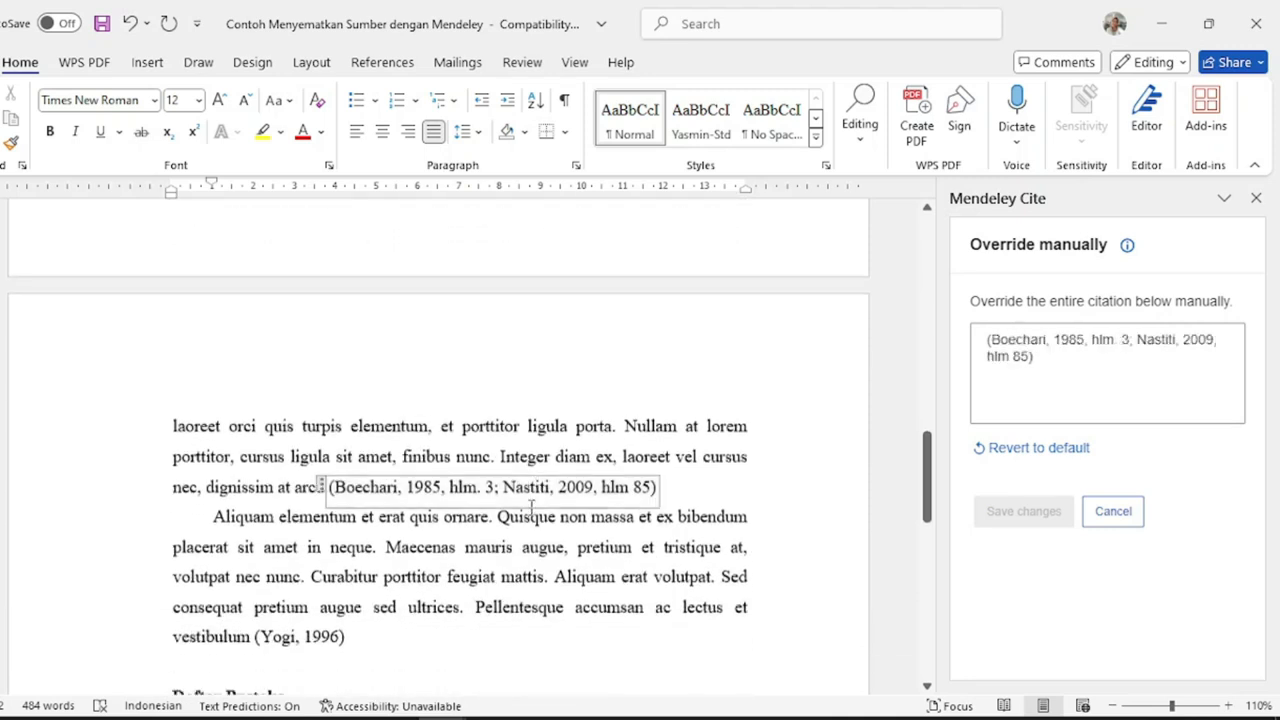
pyautogui.scroll(-1, 528, 508)
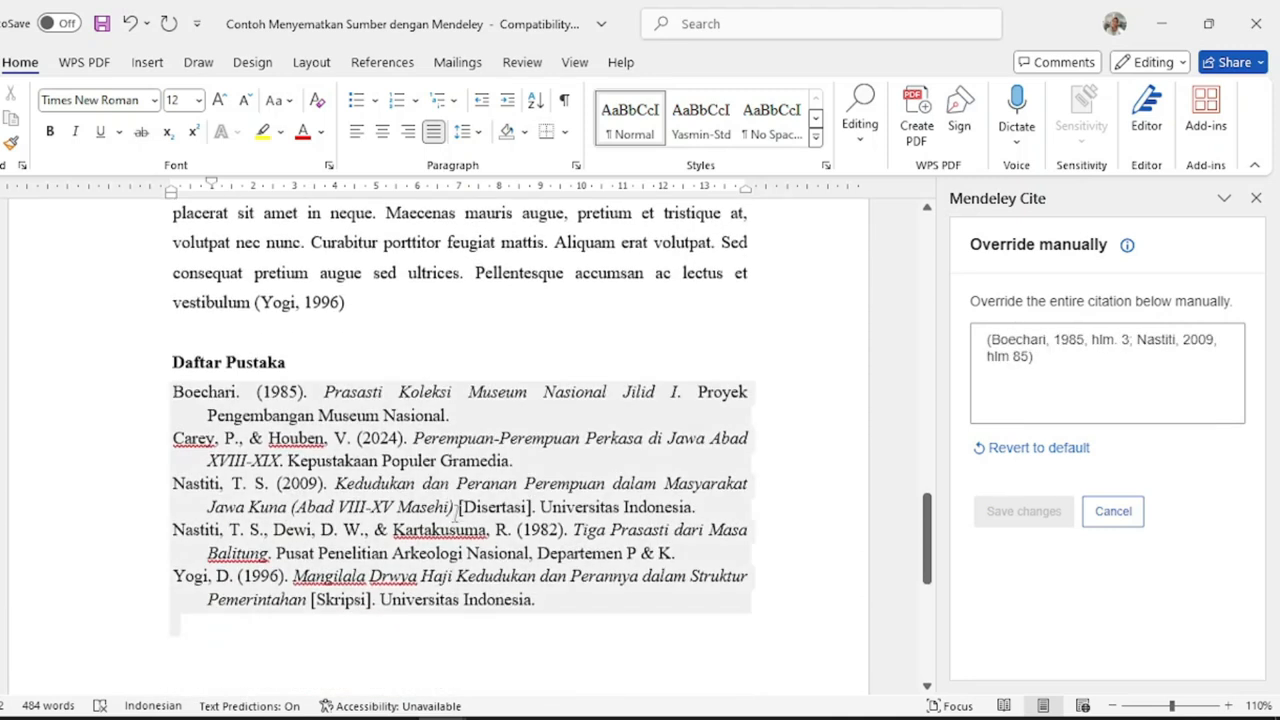